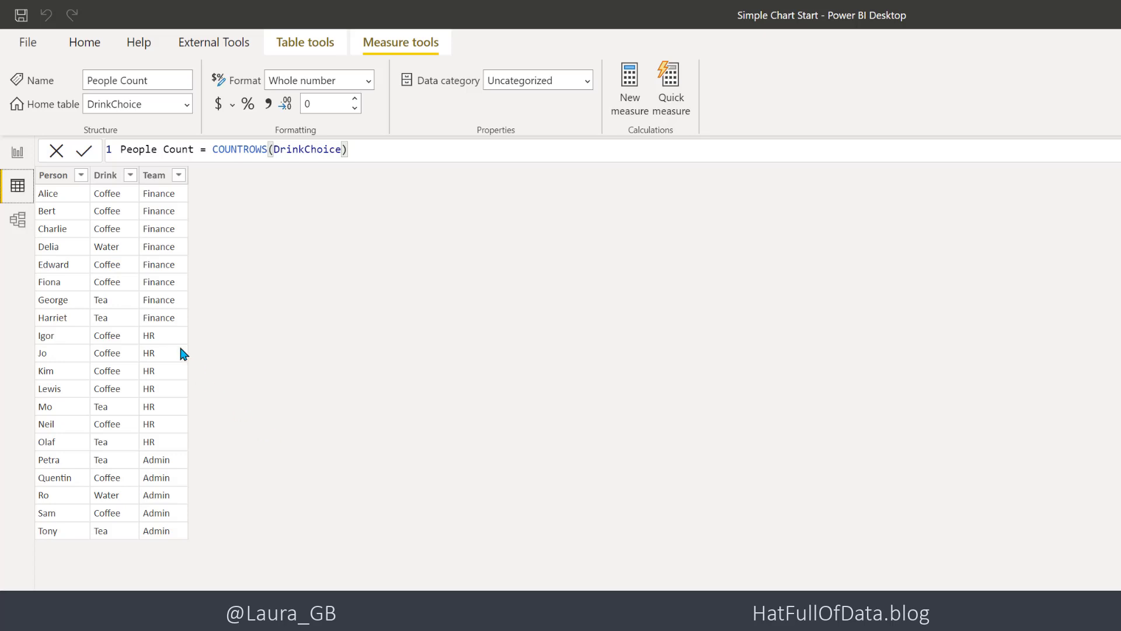
Step: From the report canvas, search the visuals store for 'Charti' and open Microsoft's Charticulator card
{"action": "left_click", "coordinate": [17, 152]}
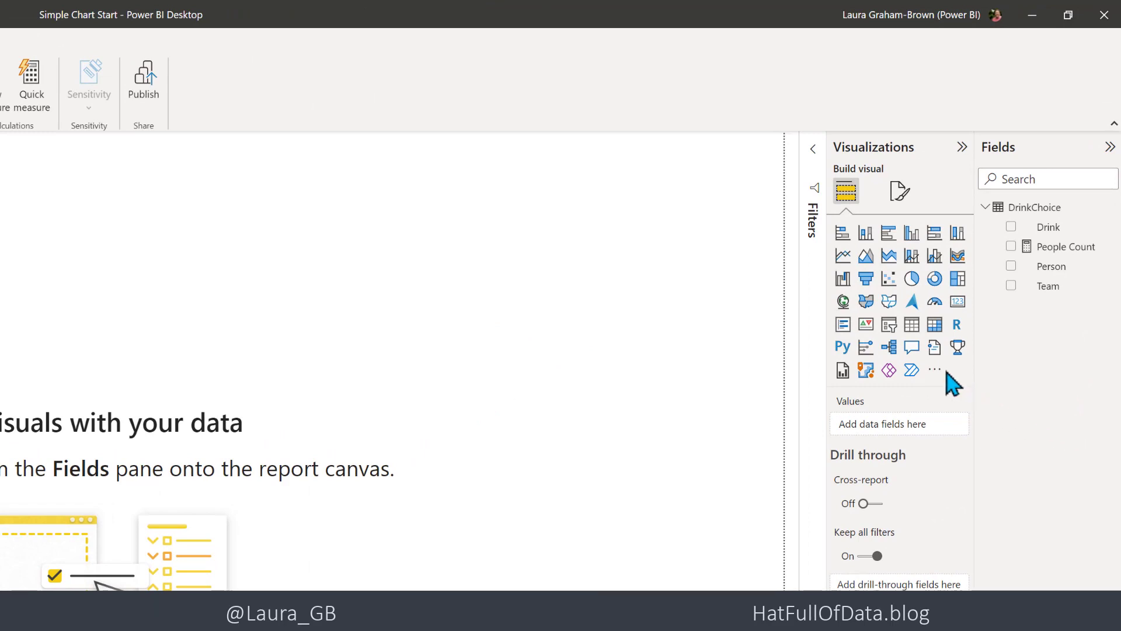
{"action": "left_click", "coordinate": [935, 369]}
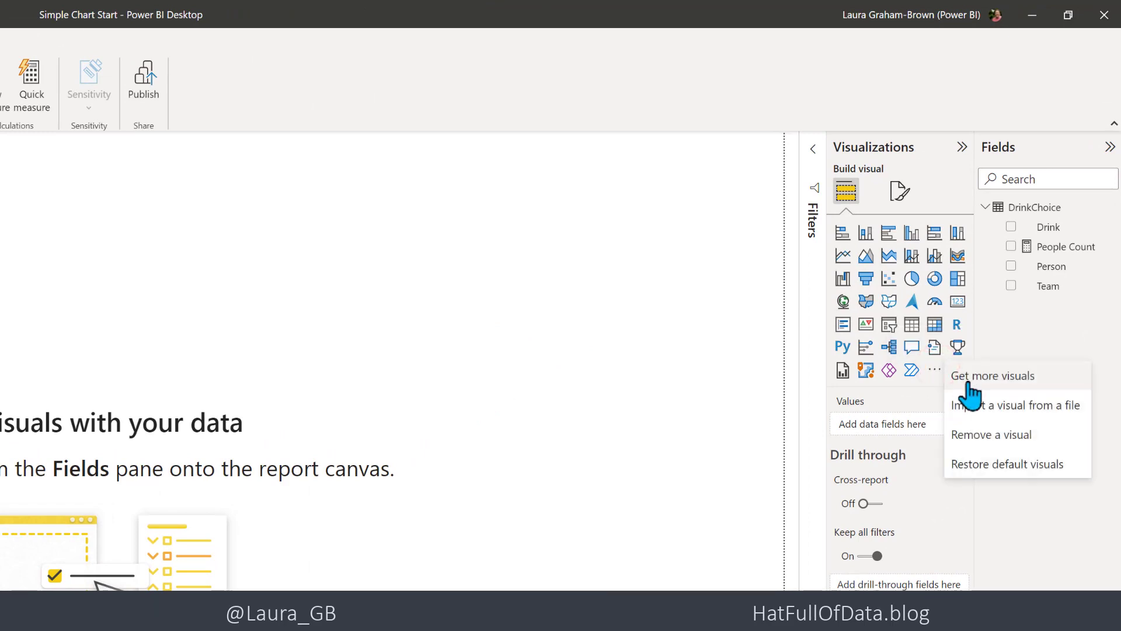
{"action": "left_click", "coordinate": [967, 381]}
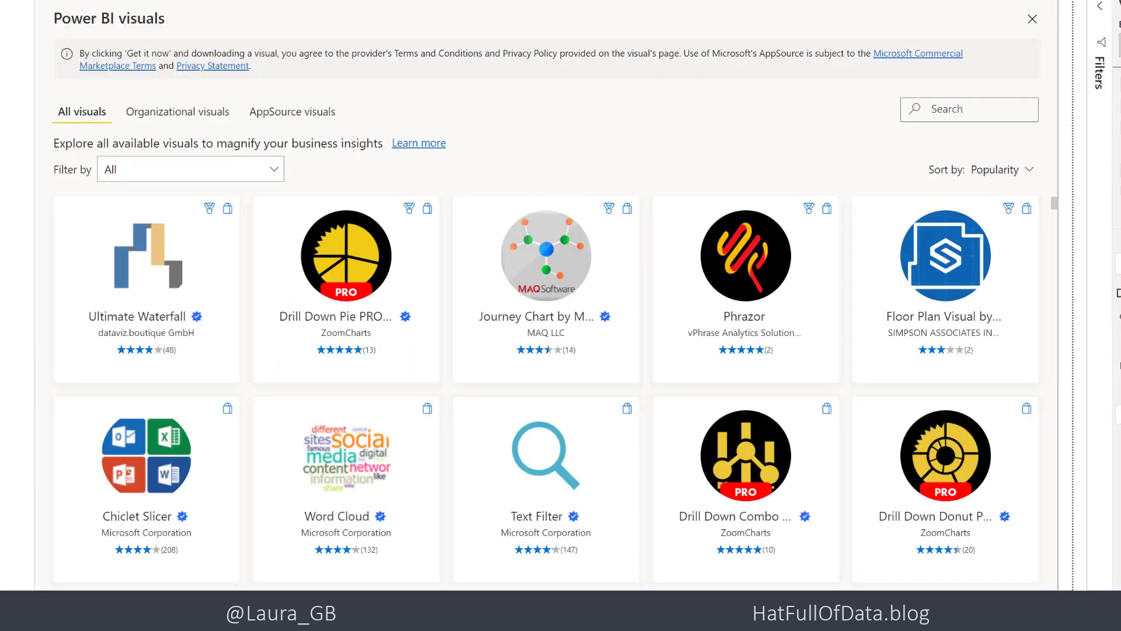
{"action": "left_click", "coordinate": [960, 108]}
{"action": "type", "text": "Chart"}
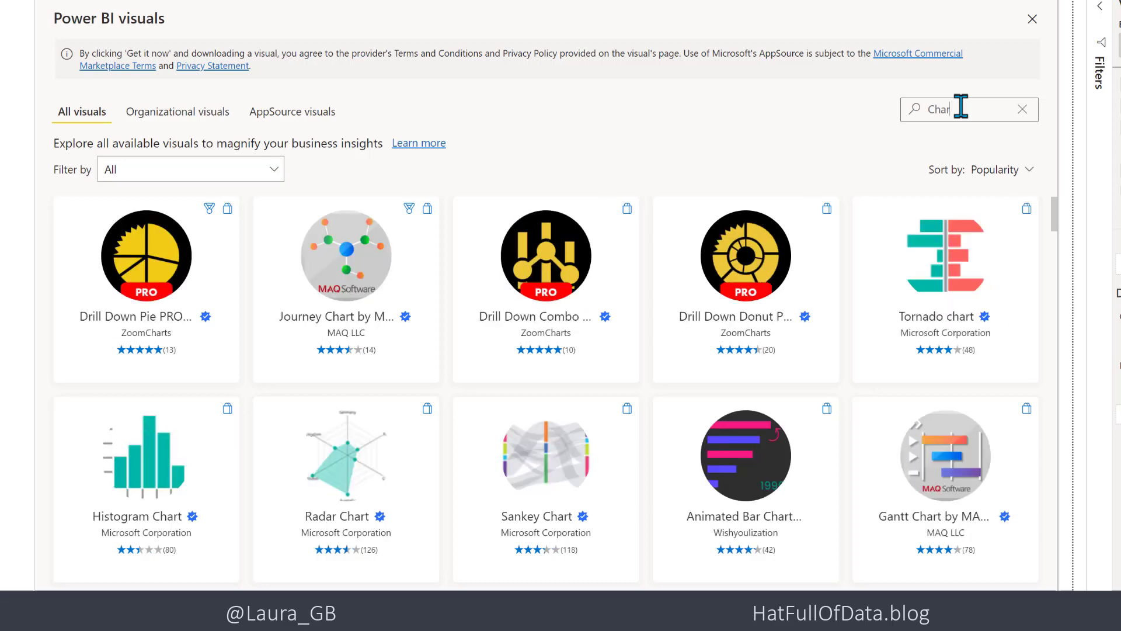
{"action": "type", "text": "i"}
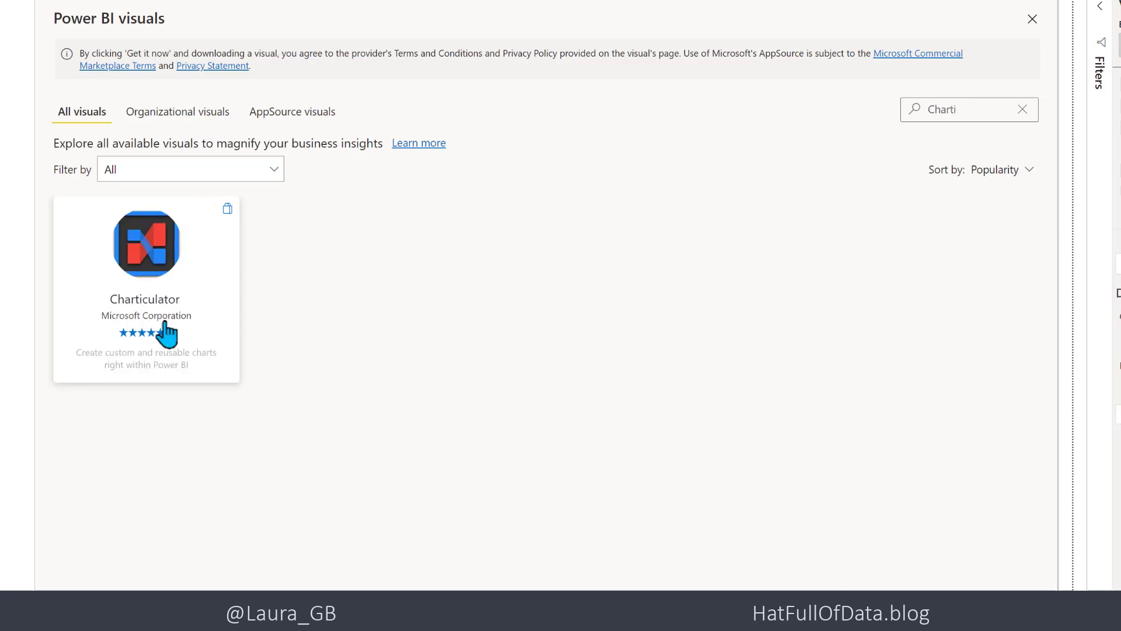
{"action": "left_click", "coordinate": [190, 255]}
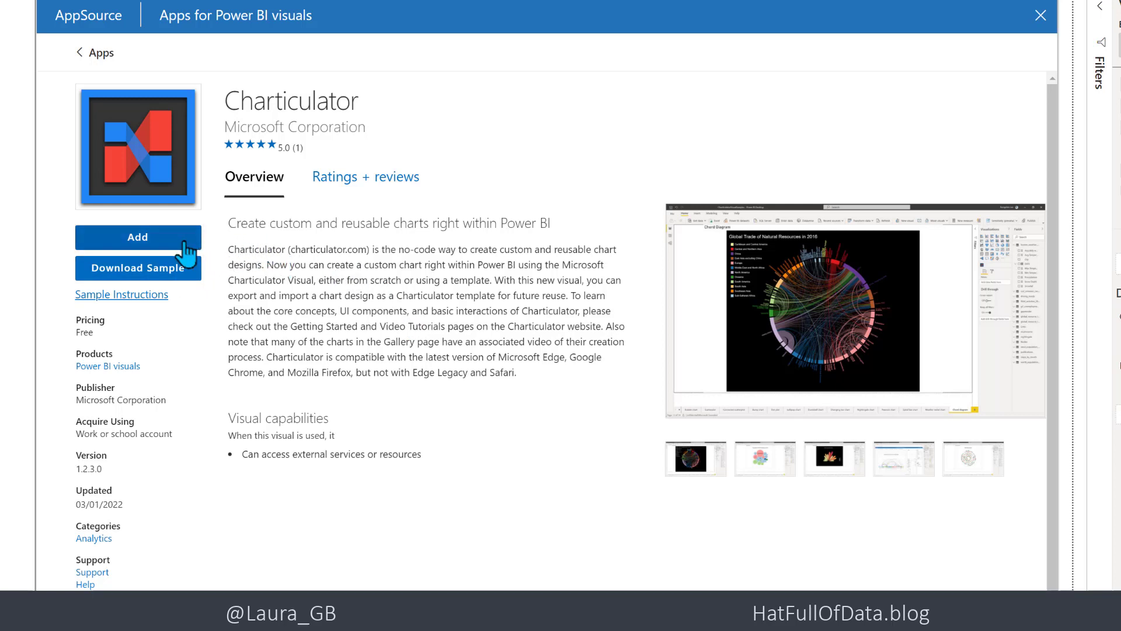
Step: Add Charticulator to the report, then place it mid-page and widen it into a large placeholder
{"action": "left_click", "coordinate": [156, 243]}
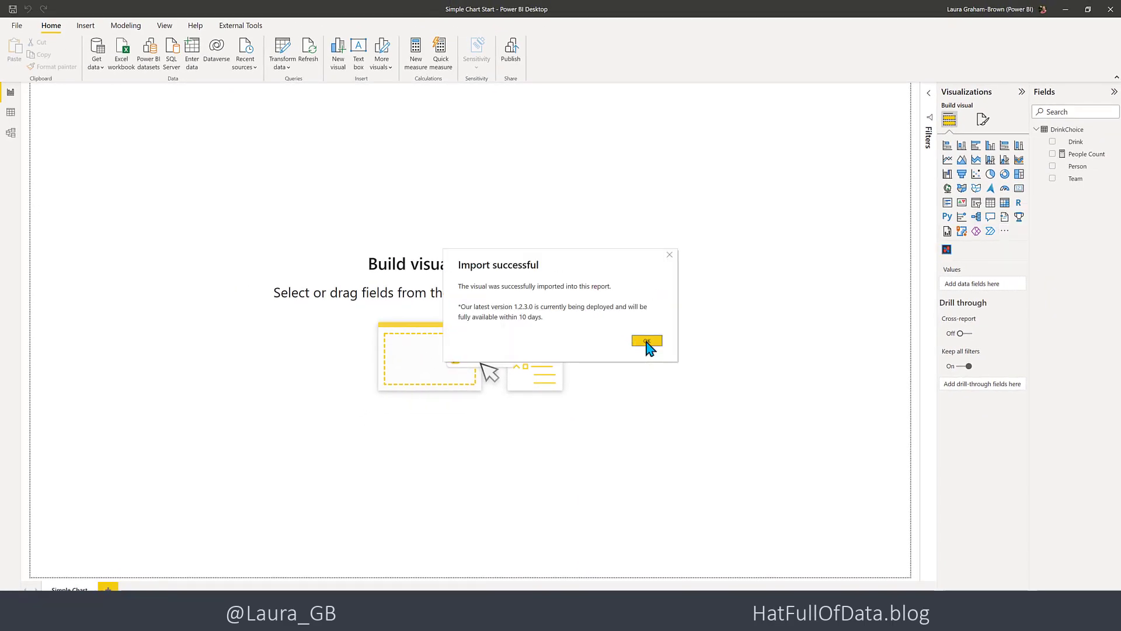
{"action": "left_click", "coordinate": [646, 341]}
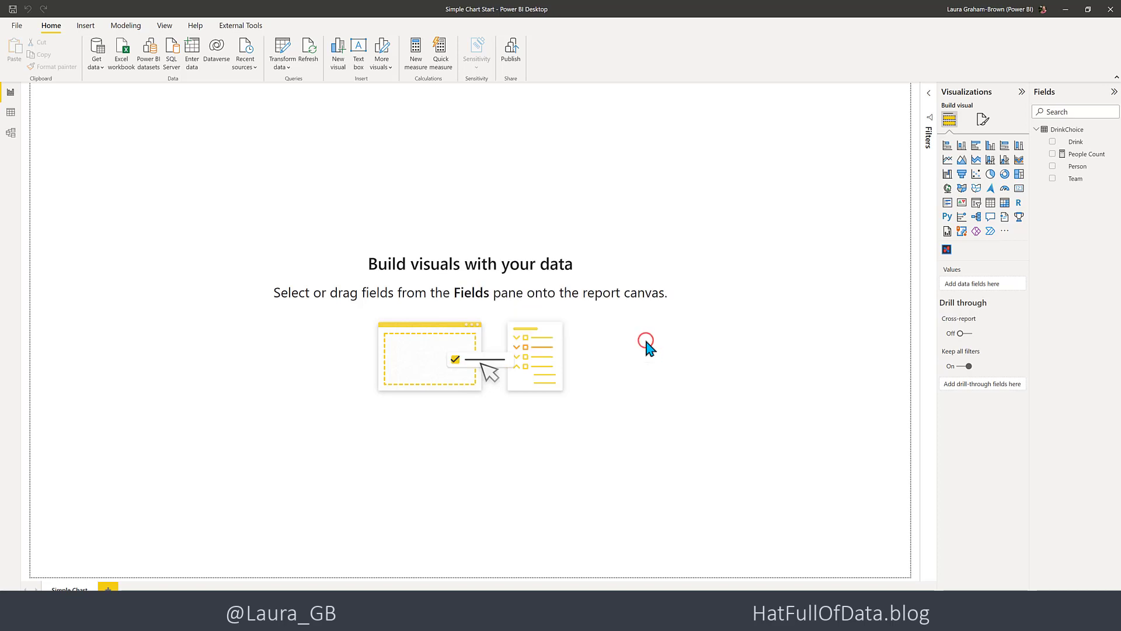
{"action": "left_click", "coordinate": [947, 253]}
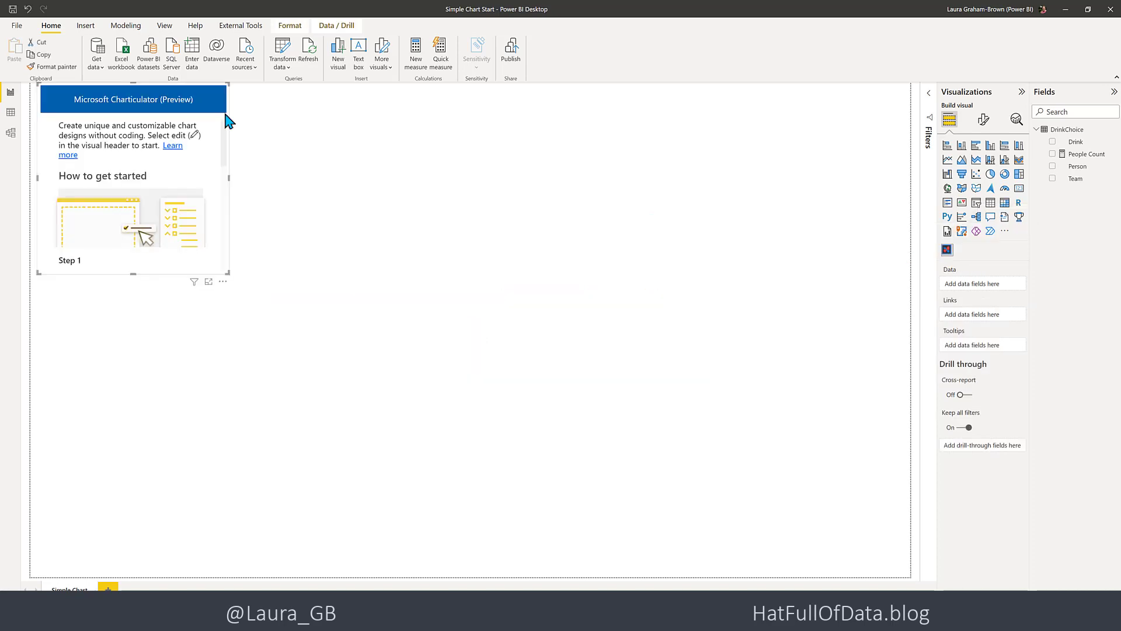
{"action": "left_click_drag", "start_coordinate": [202, 85], "coordinate": [314, 179]}
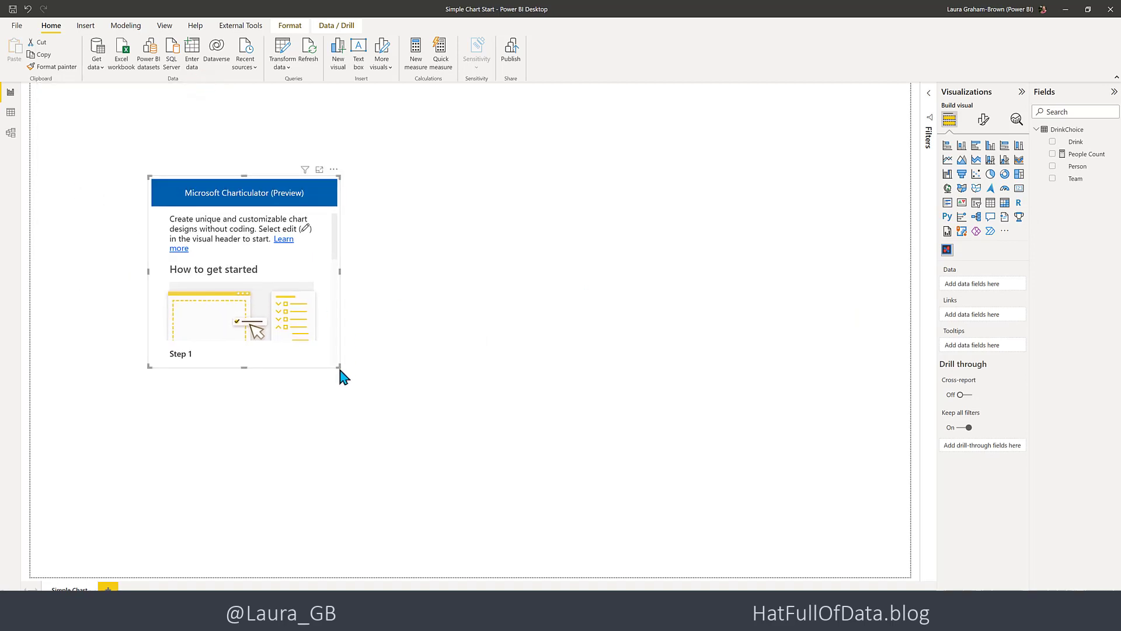
{"action": "left_click_drag", "start_coordinate": [339, 367], "coordinate": [739, 386]}
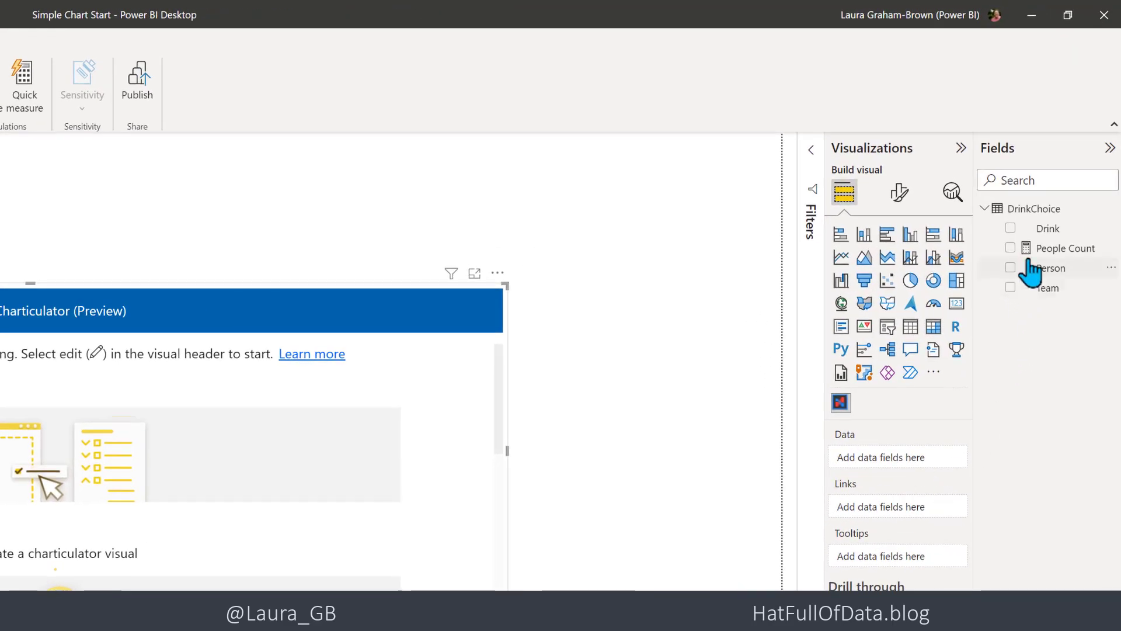
Step: Put Drink and People Count into the visual's Data well and switch the visual to Edit
{"action": "left_click_drag", "start_coordinate": [1043, 229], "coordinate": [904, 462]}
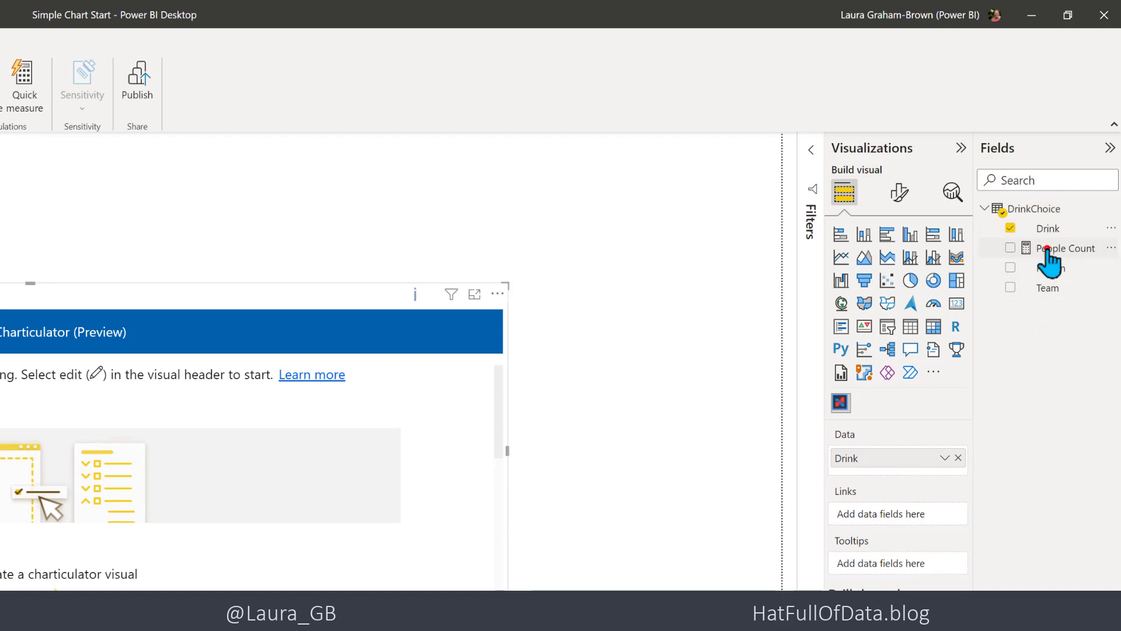
{"action": "left_click_drag", "start_coordinate": [1048, 249], "coordinate": [942, 476]}
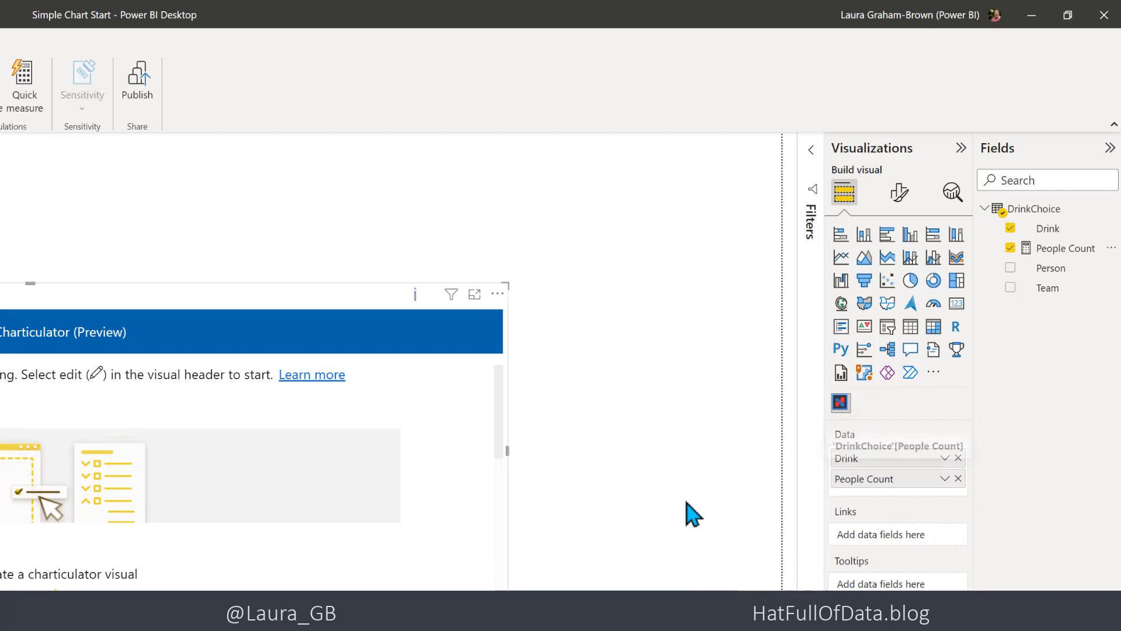
{"action": "left_click", "coordinate": [498, 295]}
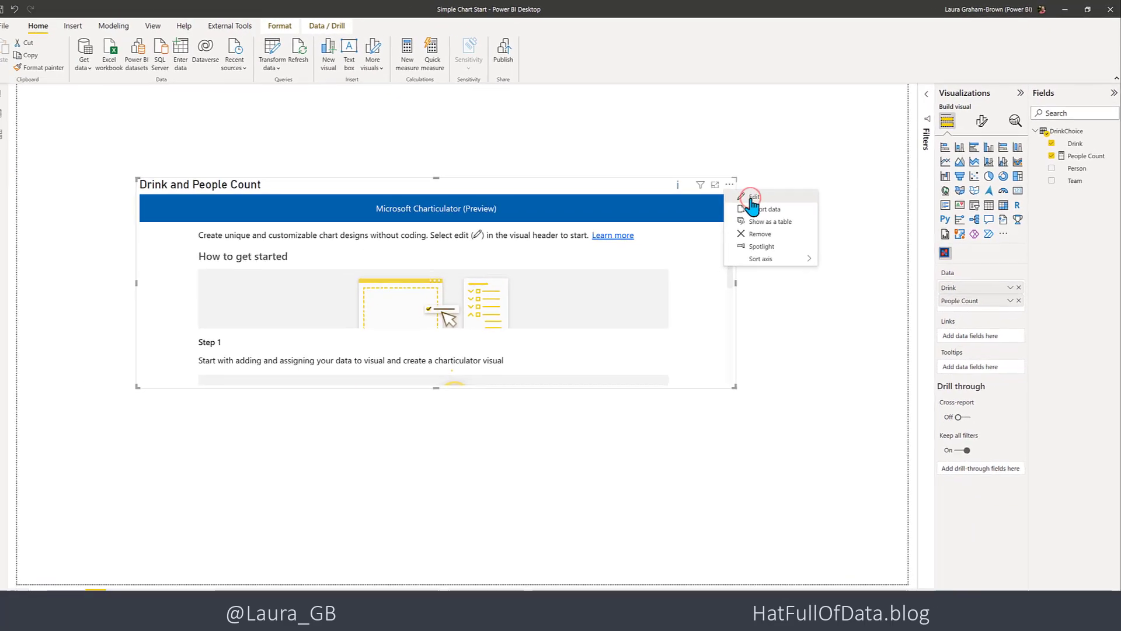
{"action": "left_click", "coordinate": [533, 313]}
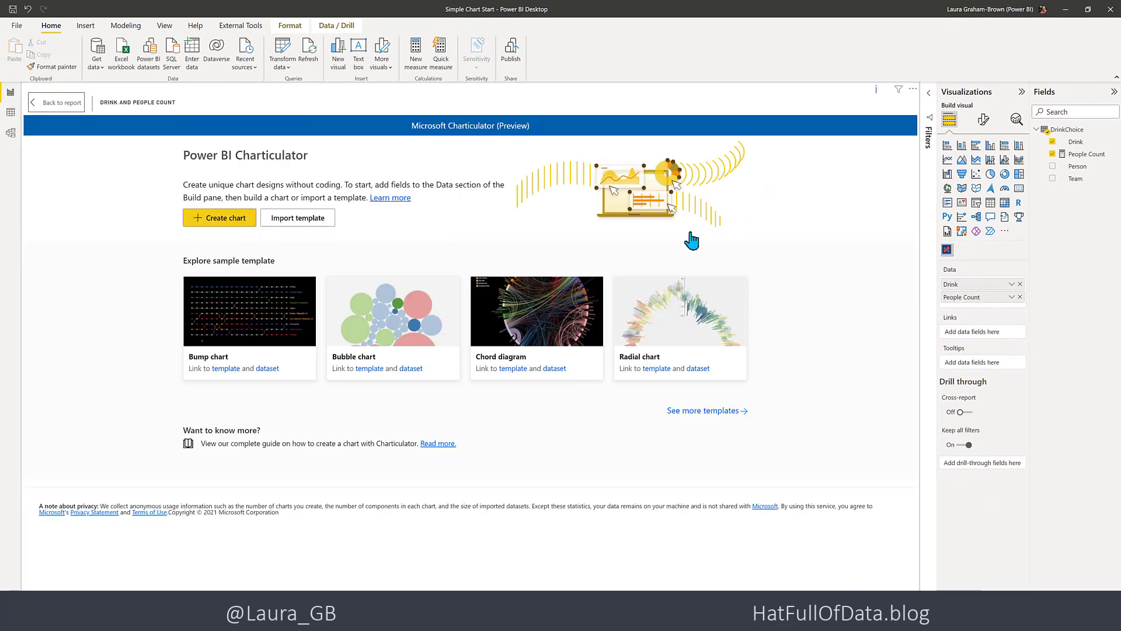
Step: Choose Create chart to get a blank 600 × 400 Charticulator chart
{"action": "left_click", "coordinate": [219, 221]}
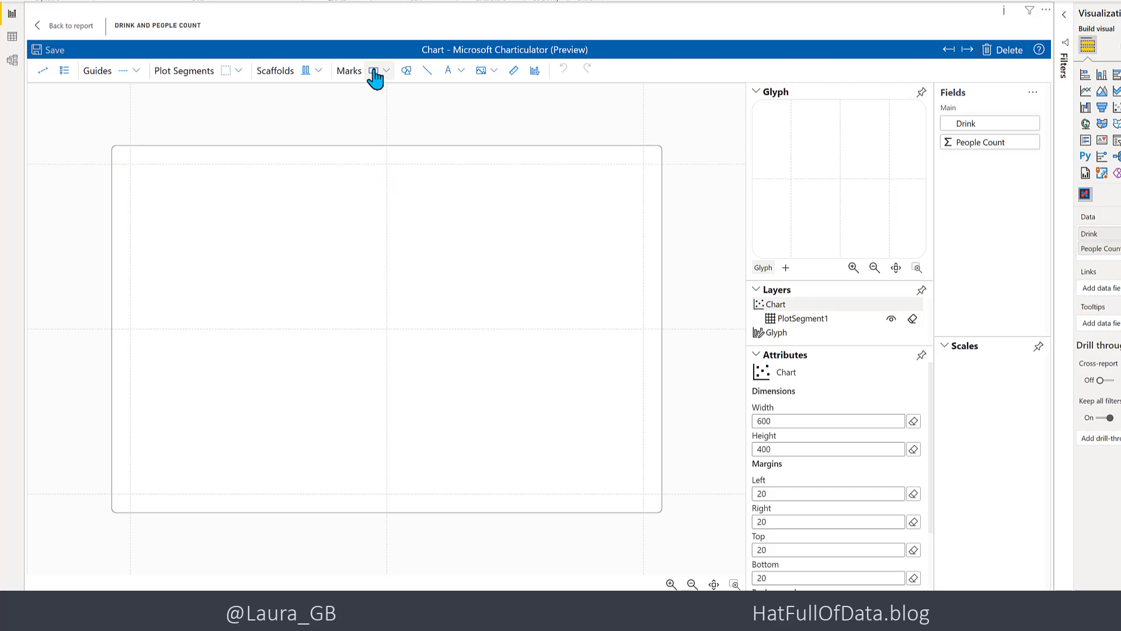
Step: Add a rectangle mark to the glyph and bind its width to People Count
{"action": "left_click_drag", "start_coordinate": [375, 76], "coordinate": [839, 167]}
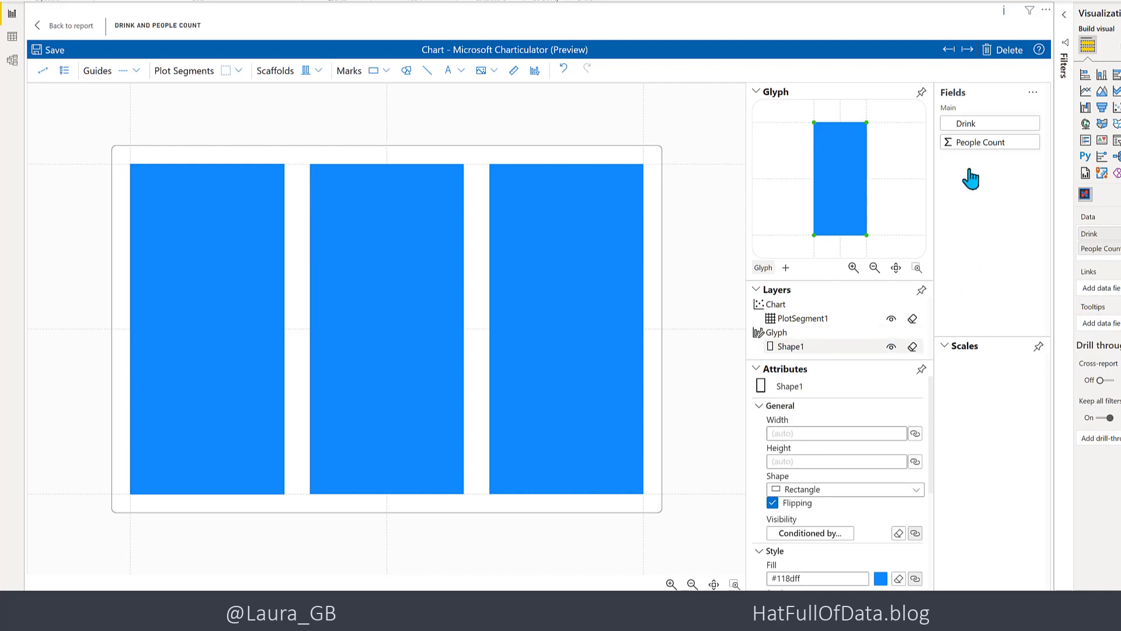
{"action": "left_click", "coordinate": [915, 434]}
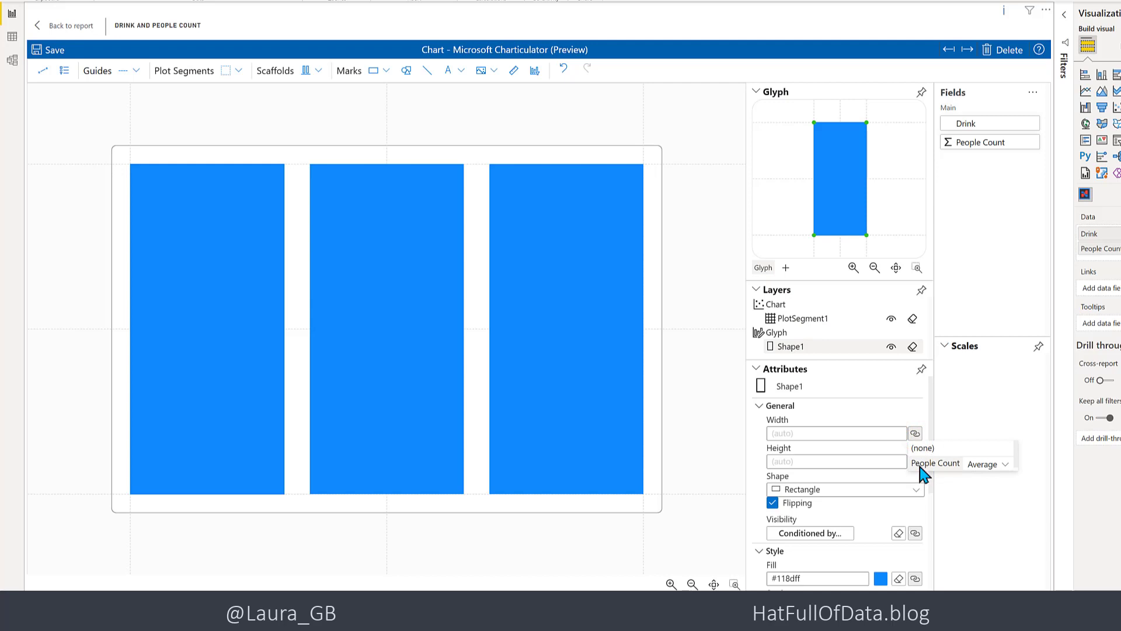
{"action": "left_click", "coordinate": [920, 466]}
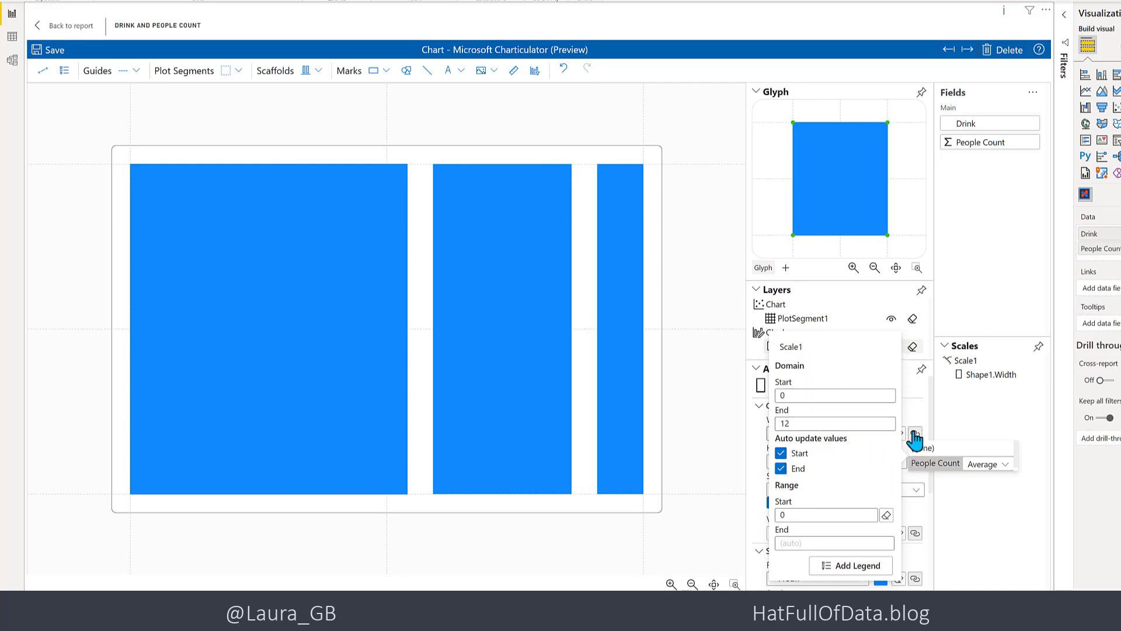
Step: Bind the rectangle's Fill to Drink: Coffee #118dff, Tea #12239e, Water #e66c37
{"action": "left_click", "coordinate": [726, 455]}
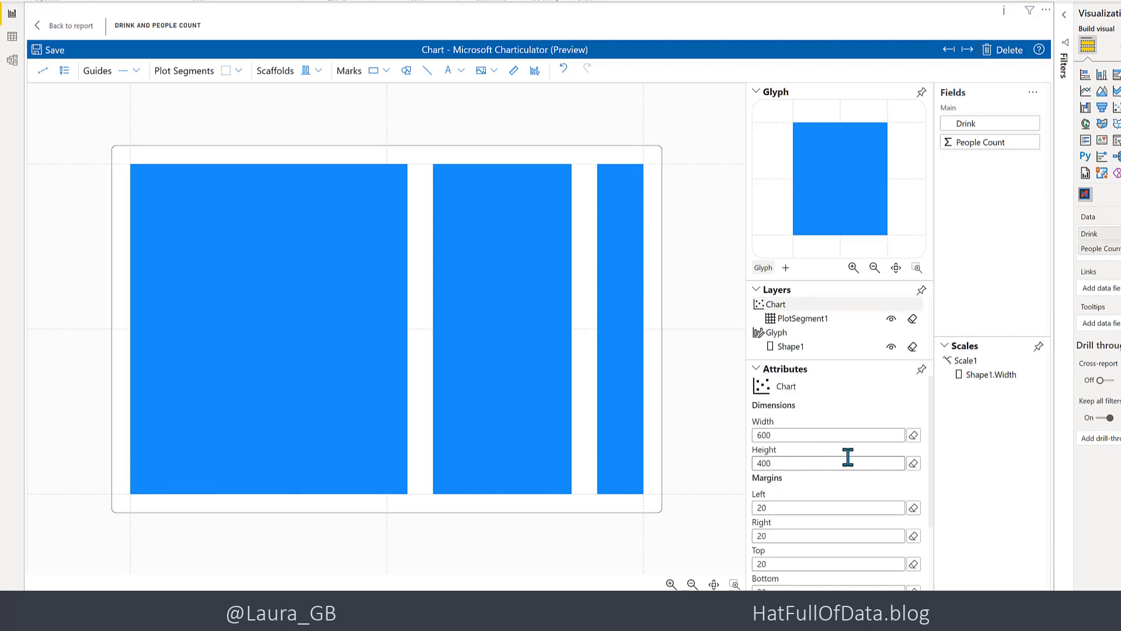
{"action": "left_click", "coordinate": [783, 350]}
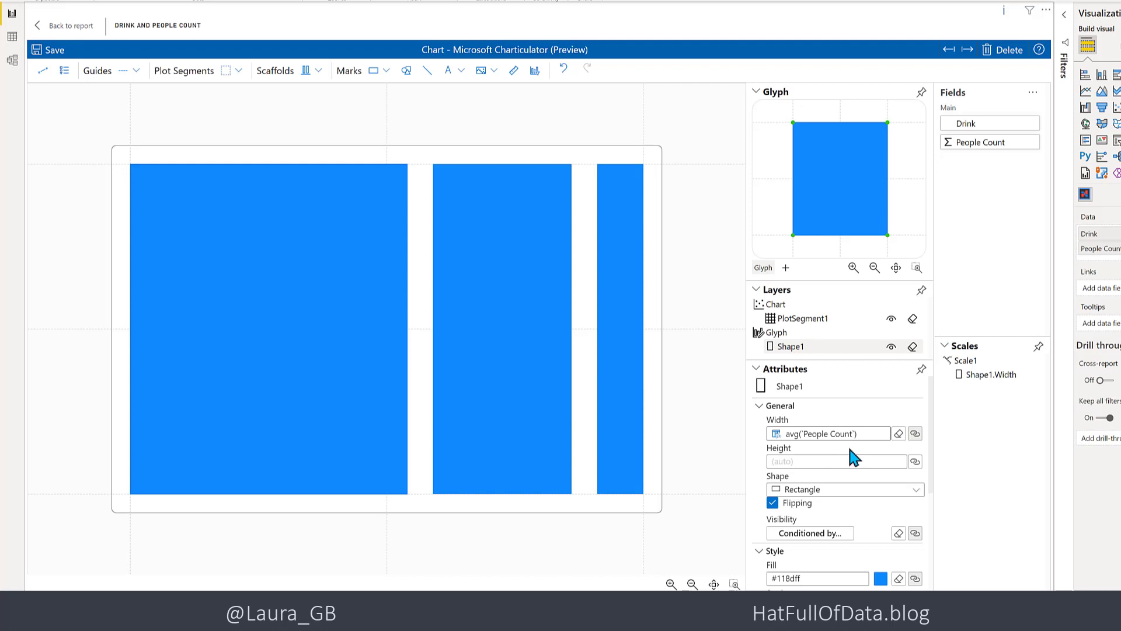
{"action": "scroll", "coordinate": [849, 448], "scroll_direction": "down", "scroll_amount": 4}
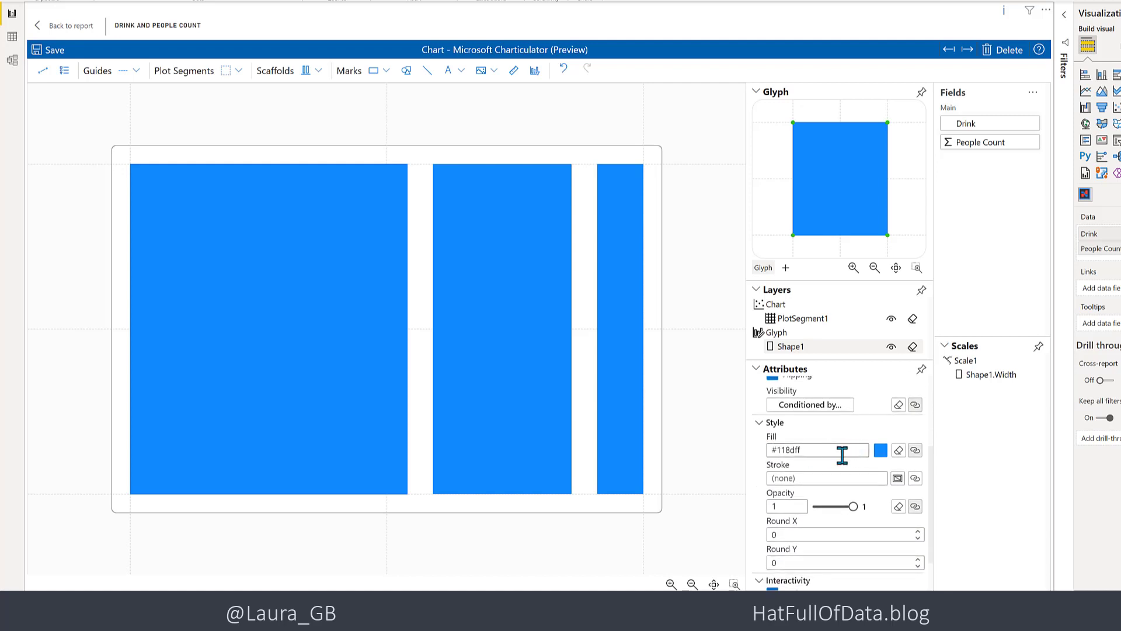
{"action": "left_click", "coordinate": [915, 451]}
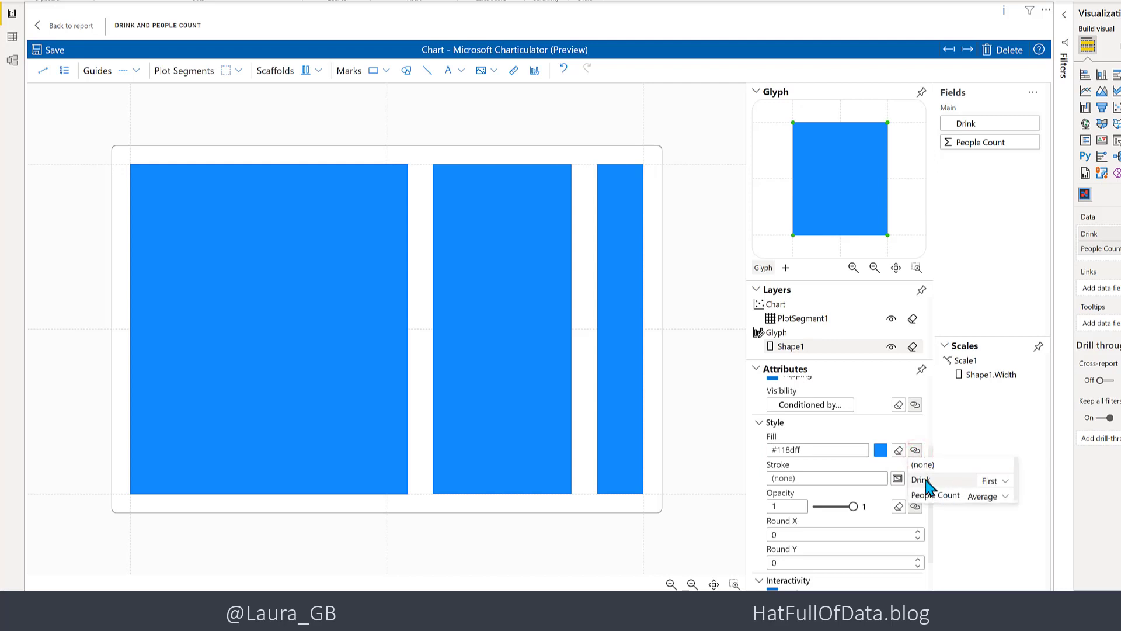
{"action": "left_click", "coordinate": [922, 480]}
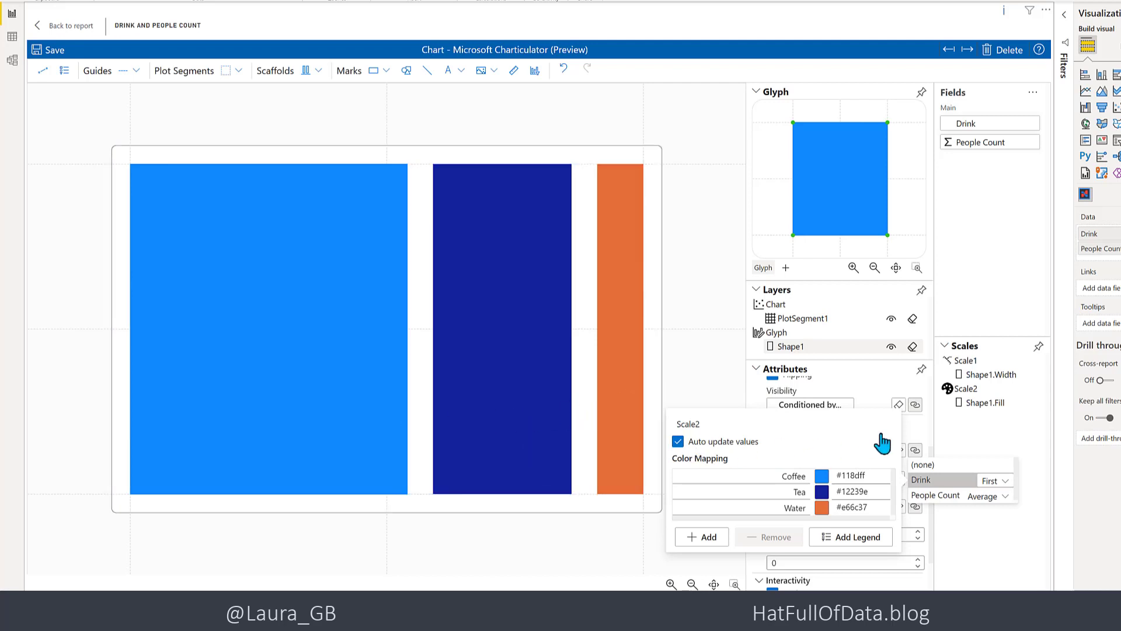
Step: Set PlotSegment1's Sub-layout gap to 0 so the drink bars sit flush
{"action": "left_click", "coordinate": [811, 322]}
{"action": "left_click", "coordinate": [812, 321]}
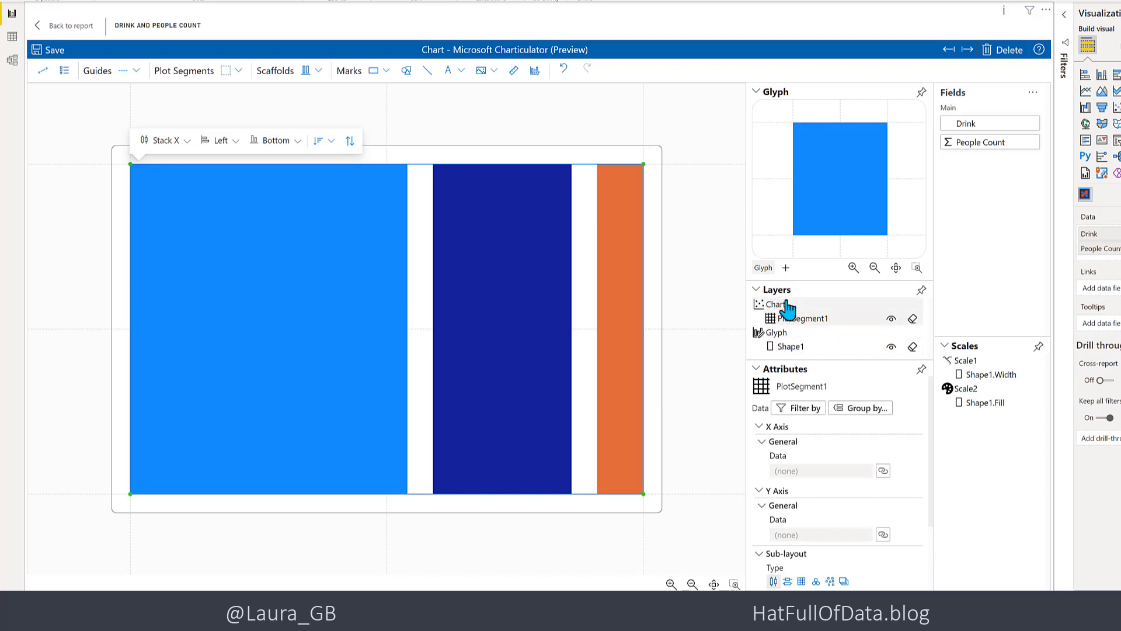
{"action": "scroll", "coordinate": [854, 433], "scroll_direction": "down", "scroll_amount": 3}
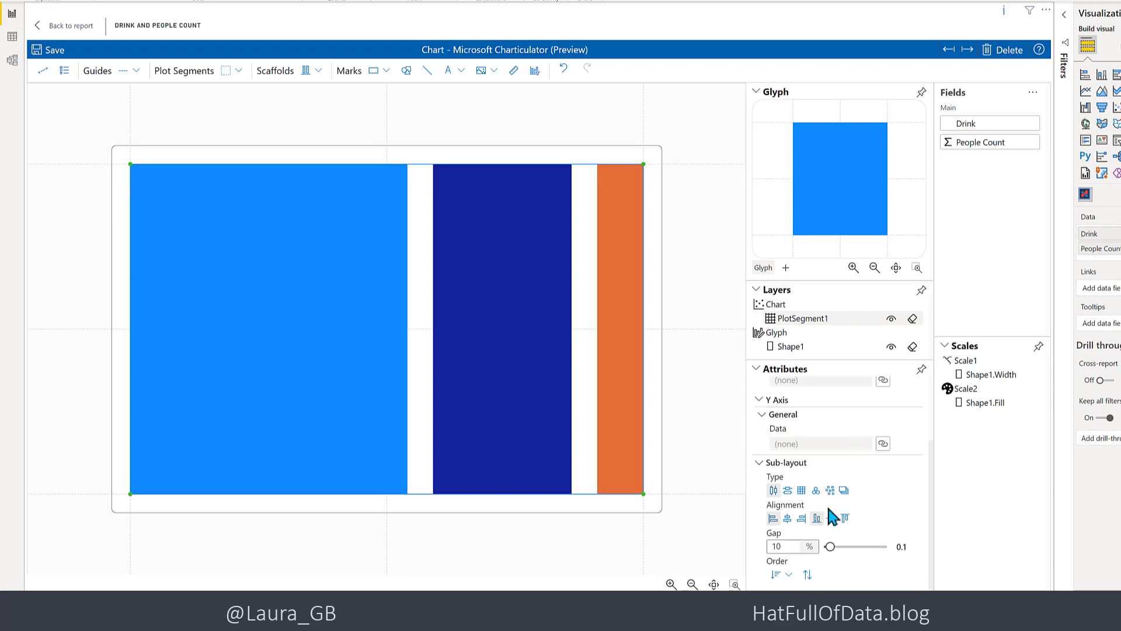
{"action": "double_click", "coordinate": [783, 548]}
{"action": "key", "text": "Return"}
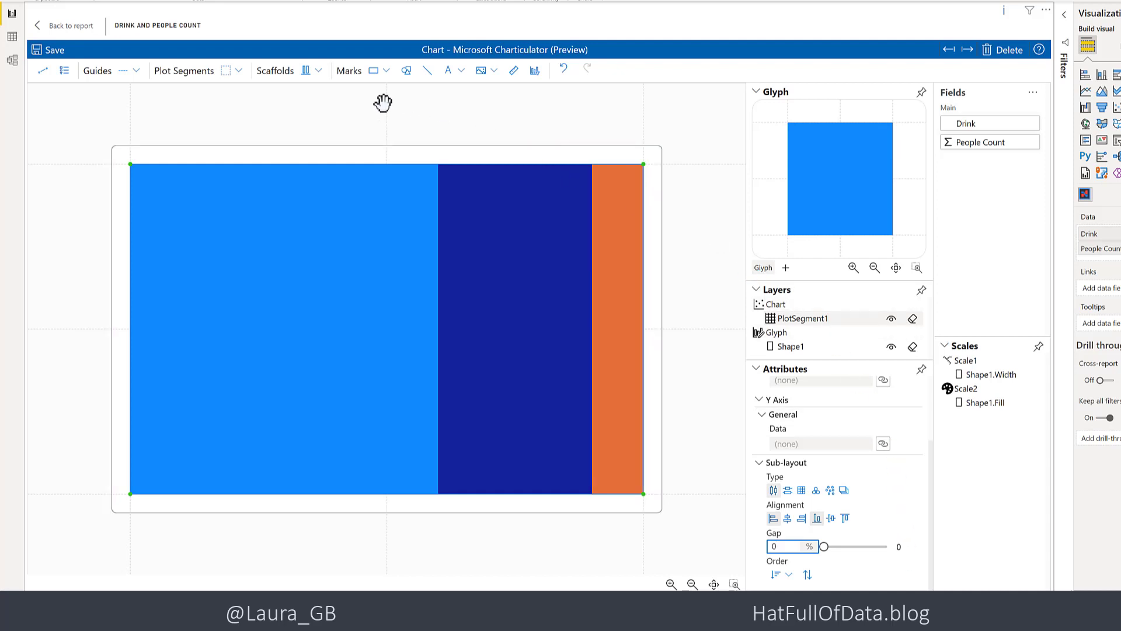
Step: Place a plain text mark inside the bar glyph
{"action": "left_click", "coordinate": [461, 70]}
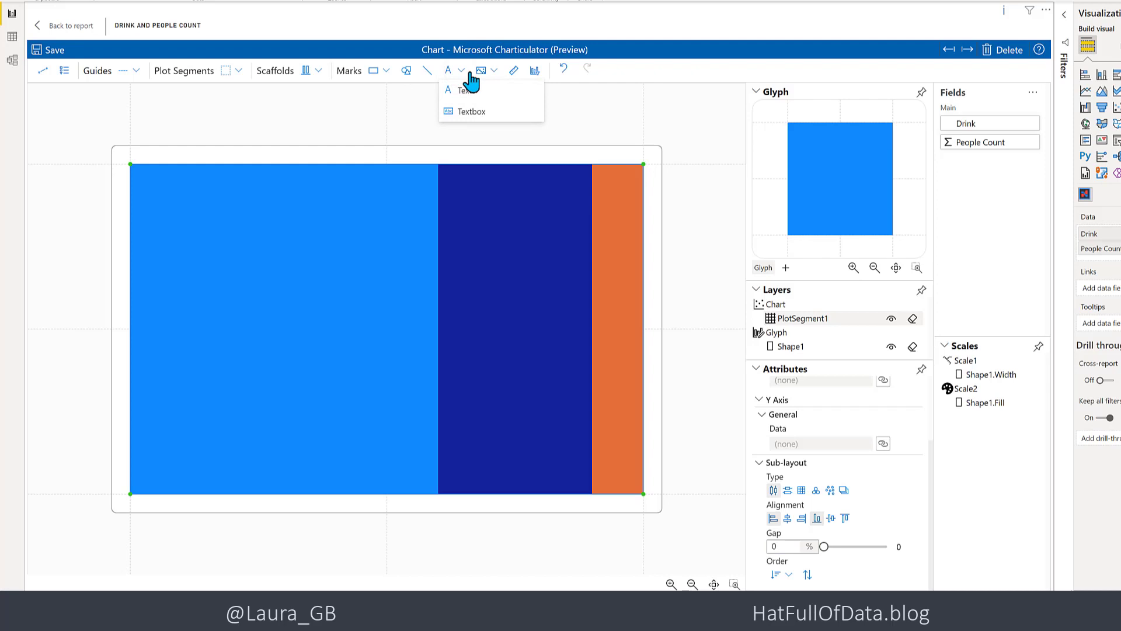
{"action": "left_click", "coordinate": [467, 91]}
{"action": "left_click_drag", "start_coordinate": [447, 68], "coordinate": [844, 197]}
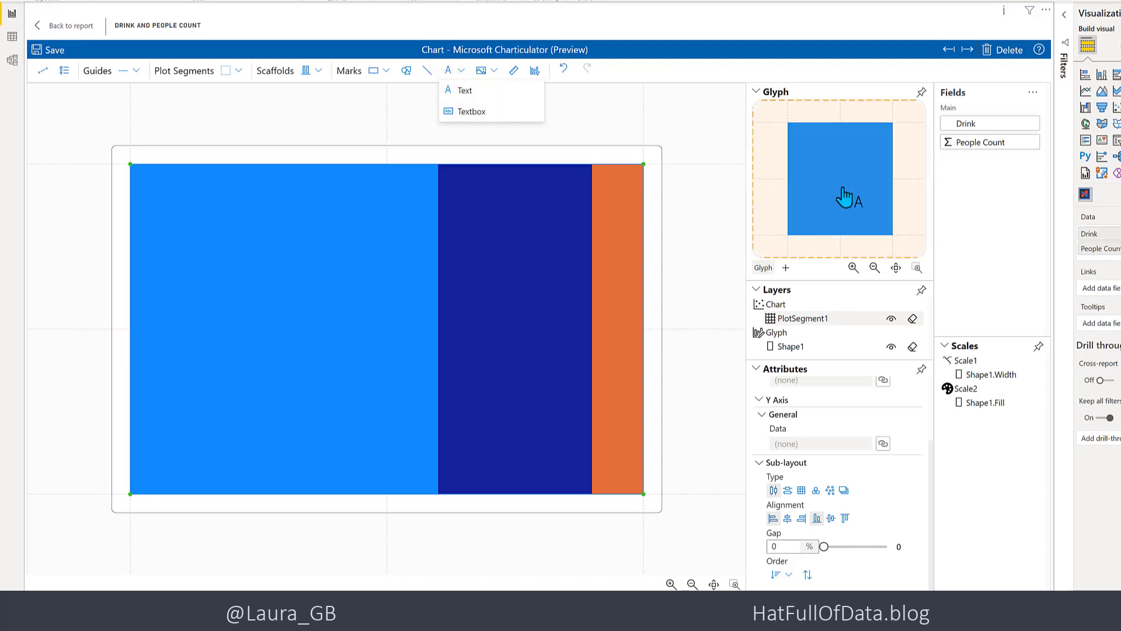
{"action": "left_click_drag", "start_coordinate": [845, 197], "coordinate": [844, 199]}
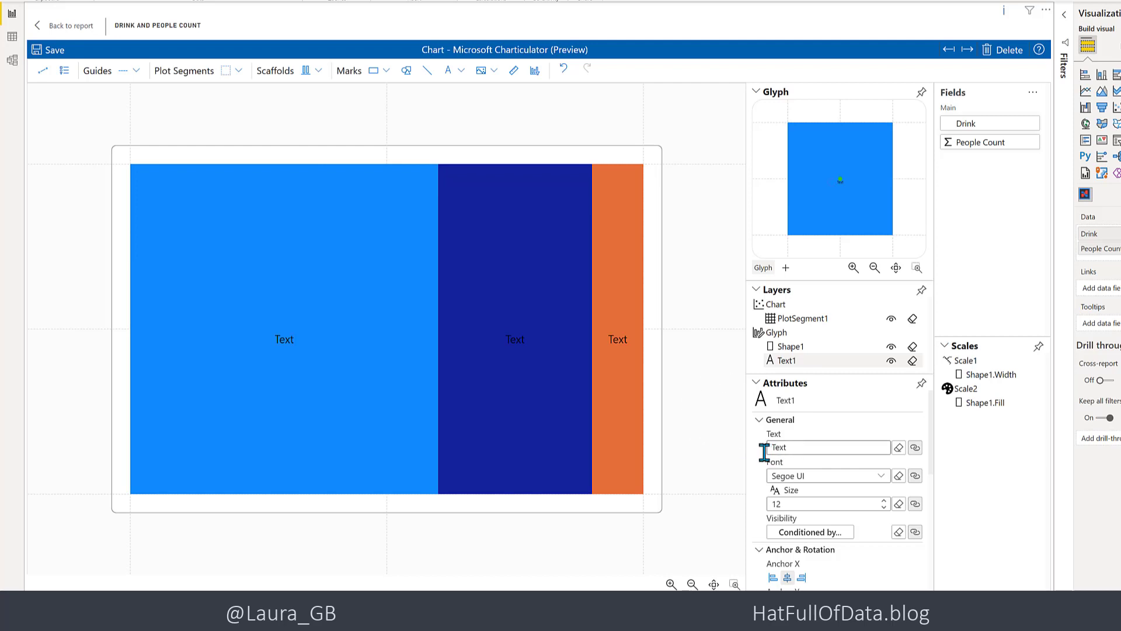
Step: Bind the label text to Drink and raise its size to 14
{"action": "left_click", "coordinate": [915, 448]}
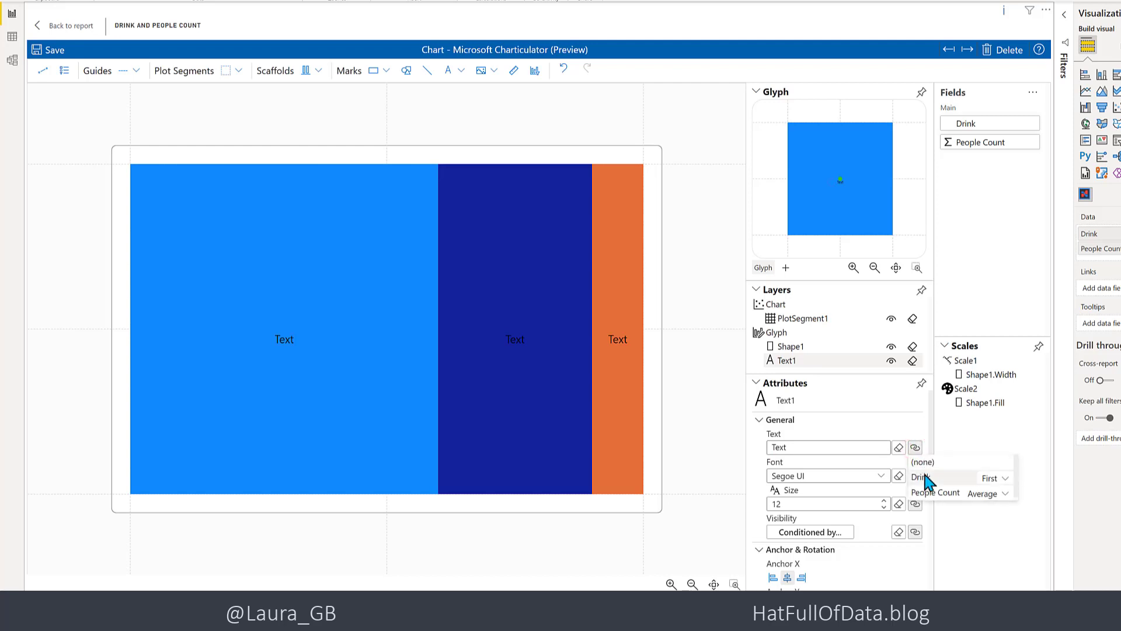
{"action": "left_click", "coordinate": [920, 479]}
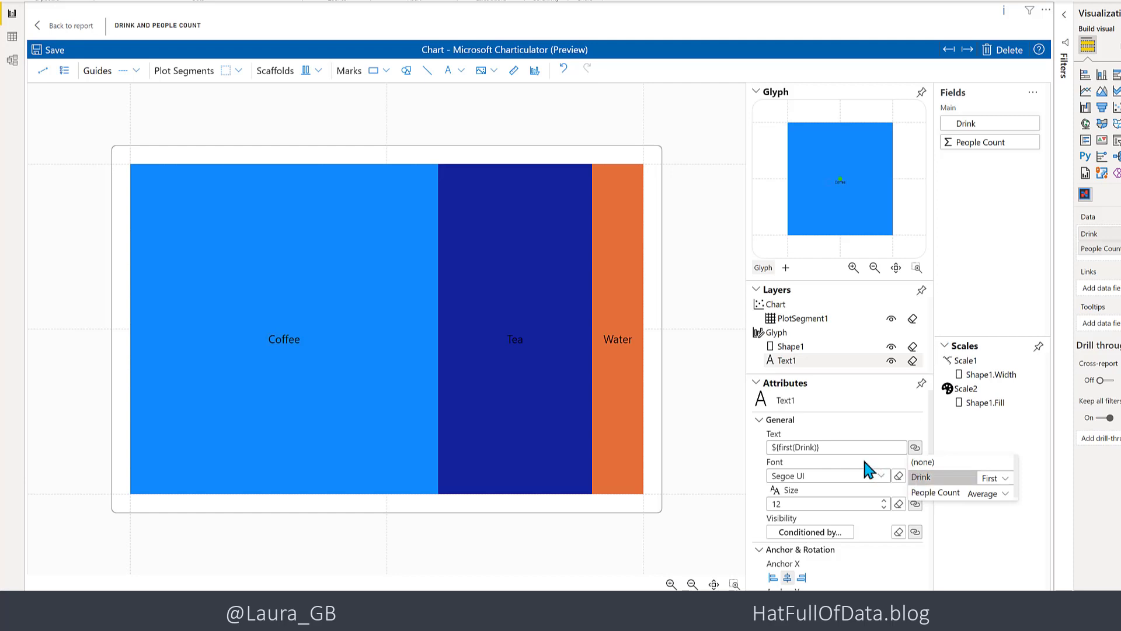
{"action": "scroll", "coordinate": [863, 458], "scroll_direction": "down", "scroll_amount": 1}
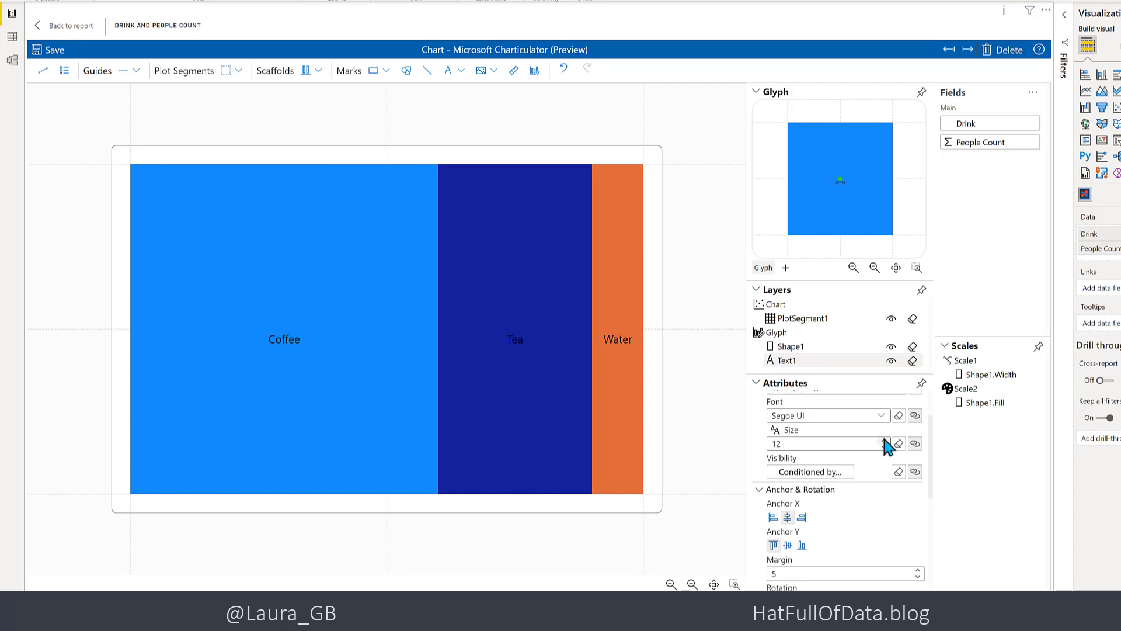
{"action": "left_click", "coordinate": [883, 439]}
{"action": "left_click", "coordinate": [883, 440]}
Step: Make the drink labels white (#ffffff)
{"action": "scroll", "coordinate": [880, 482], "scroll_direction": "down", "scroll_amount": 3}
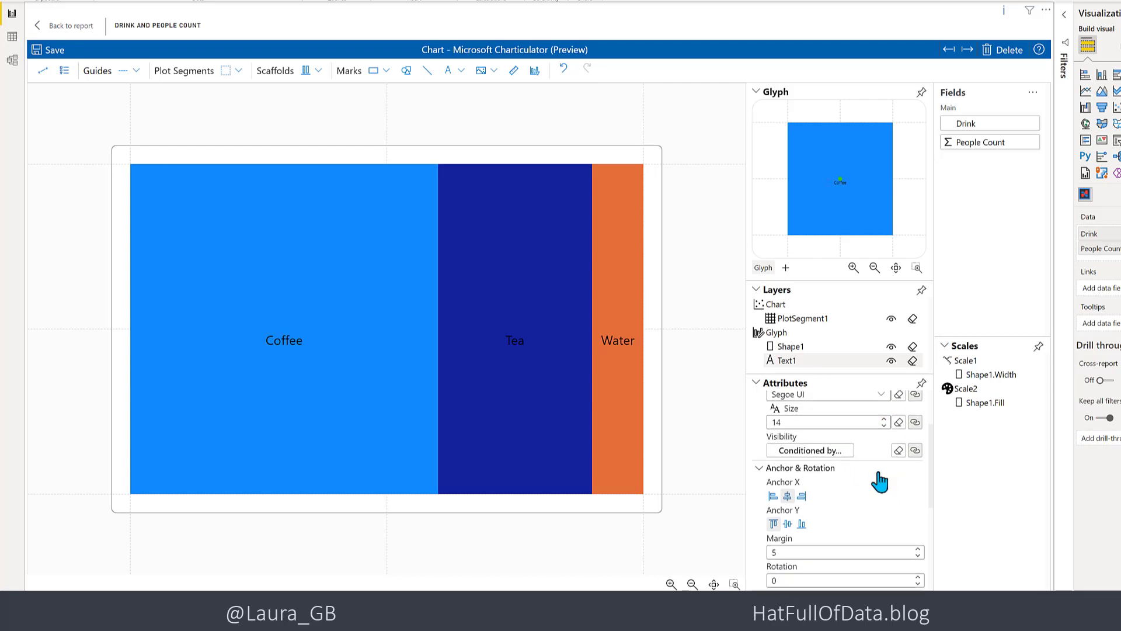
{"action": "scroll", "coordinate": [880, 482], "scroll_direction": "down", "scroll_amount": 4}
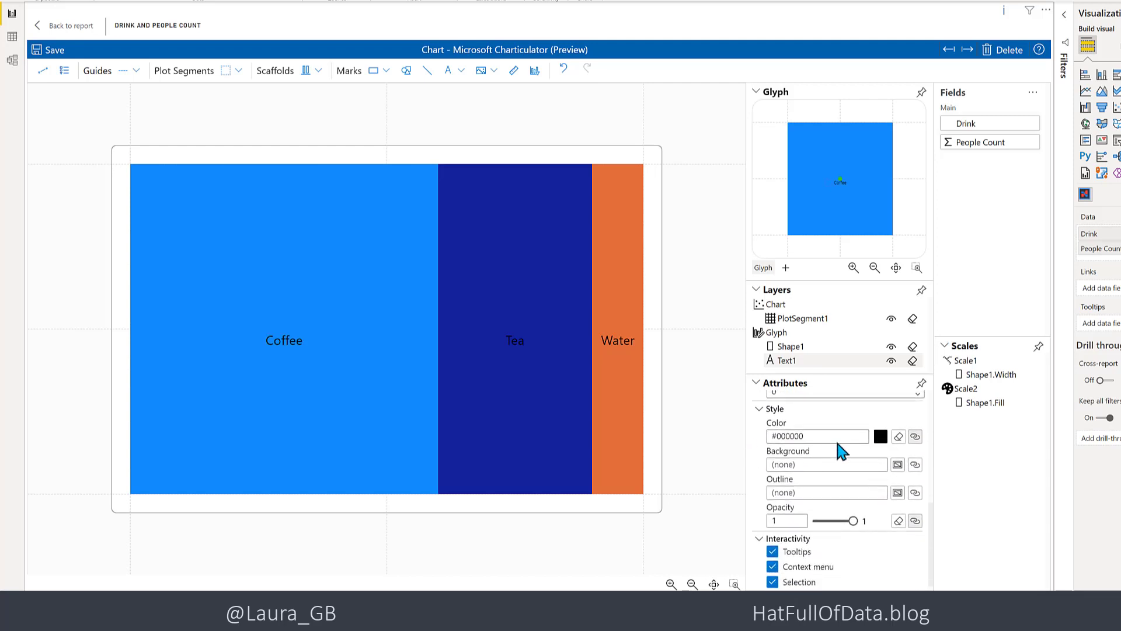
{"action": "left_click", "coordinate": [880, 438]}
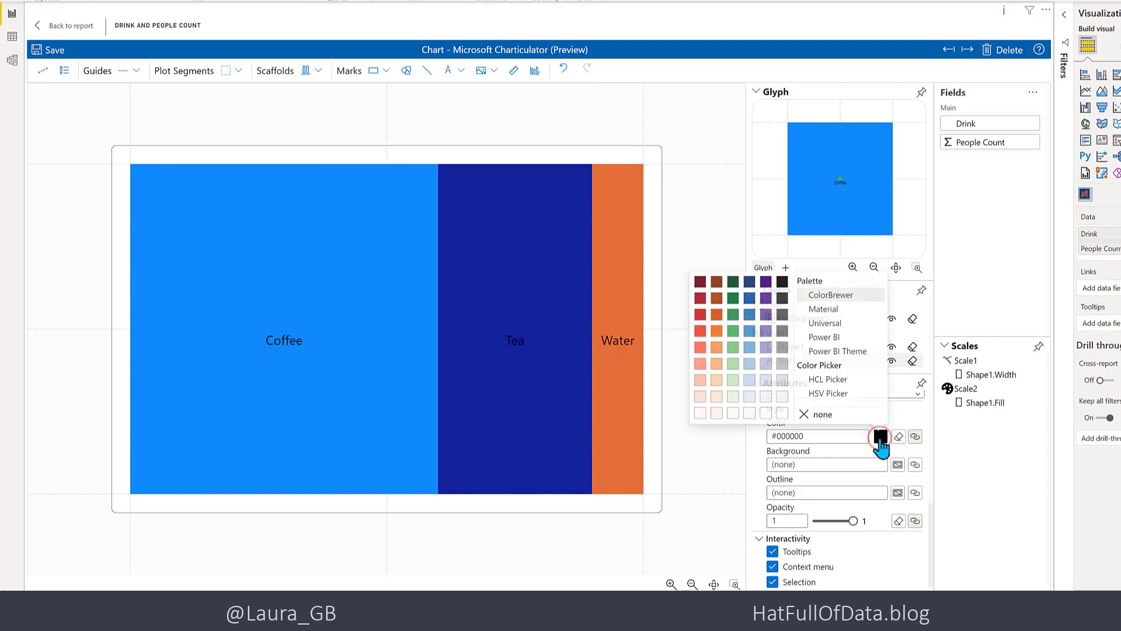
{"action": "left_click", "coordinate": [783, 413]}
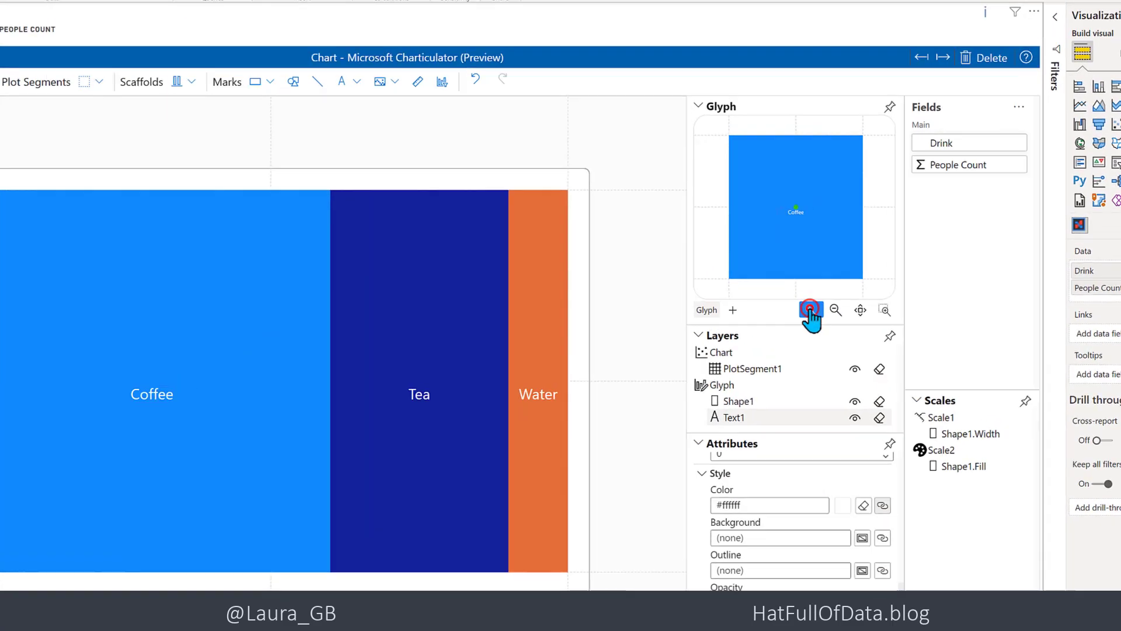
Step: Set the drink labels to Anchor X center, Anchor Y bottom, with margin 8
{"action": "left_click", "coordinate": [853, 268]}
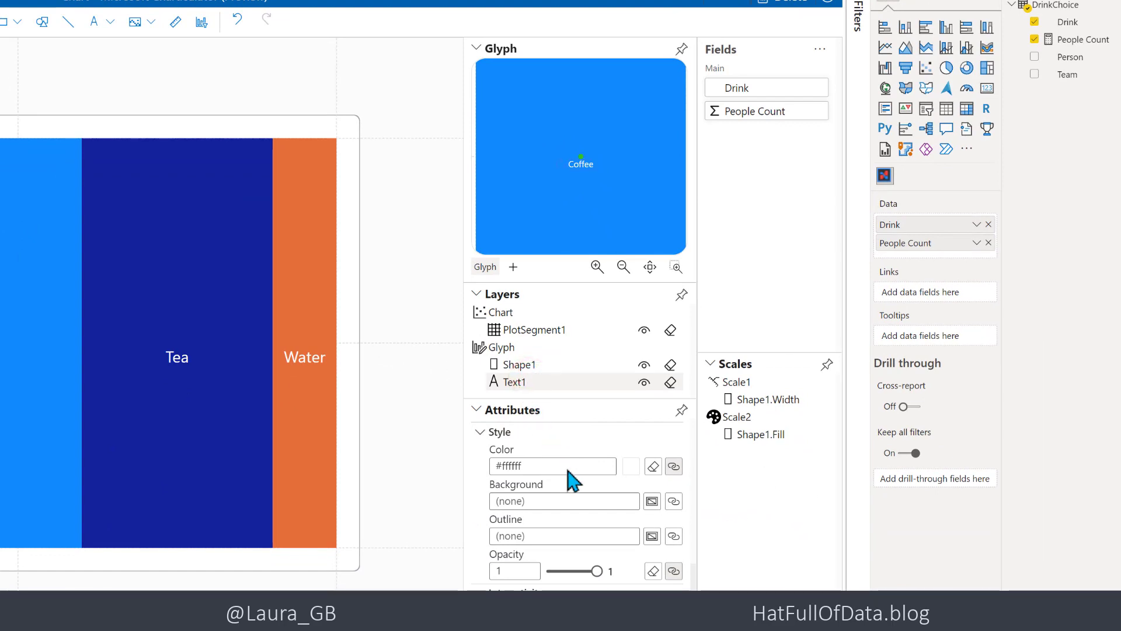
{"action": "scroll", "coordinate": [581, 559], "scroll_direction": "up", "scroll_amount": 4}
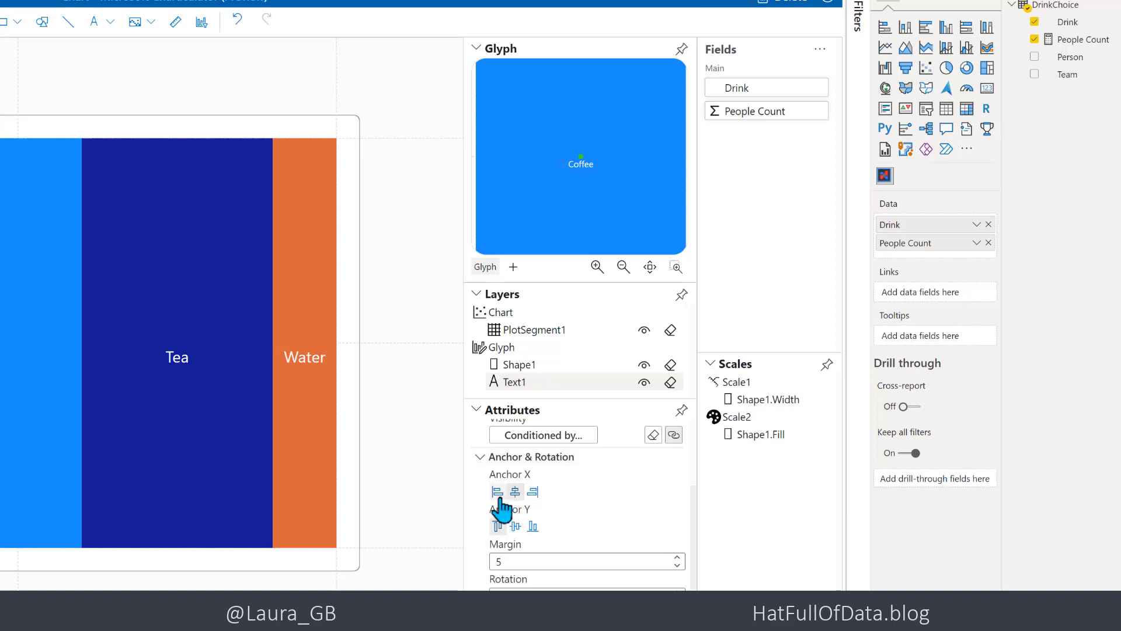
{"action": "left_click", "coordinate": [515, 491]}
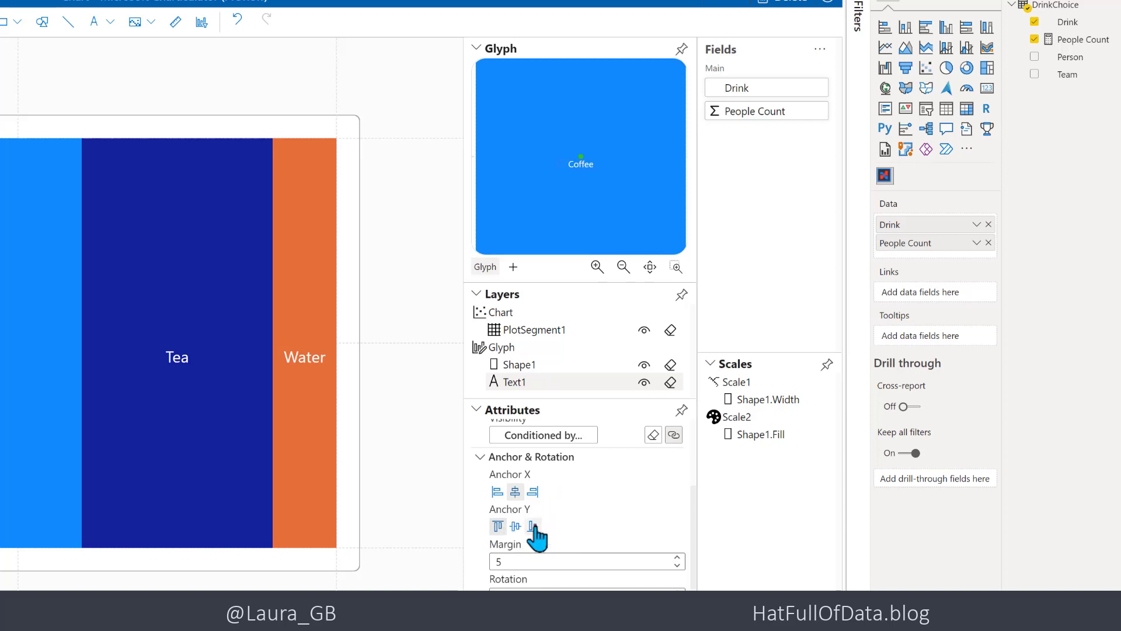
{"action": "left_click", "coordinate": [533, 526]}
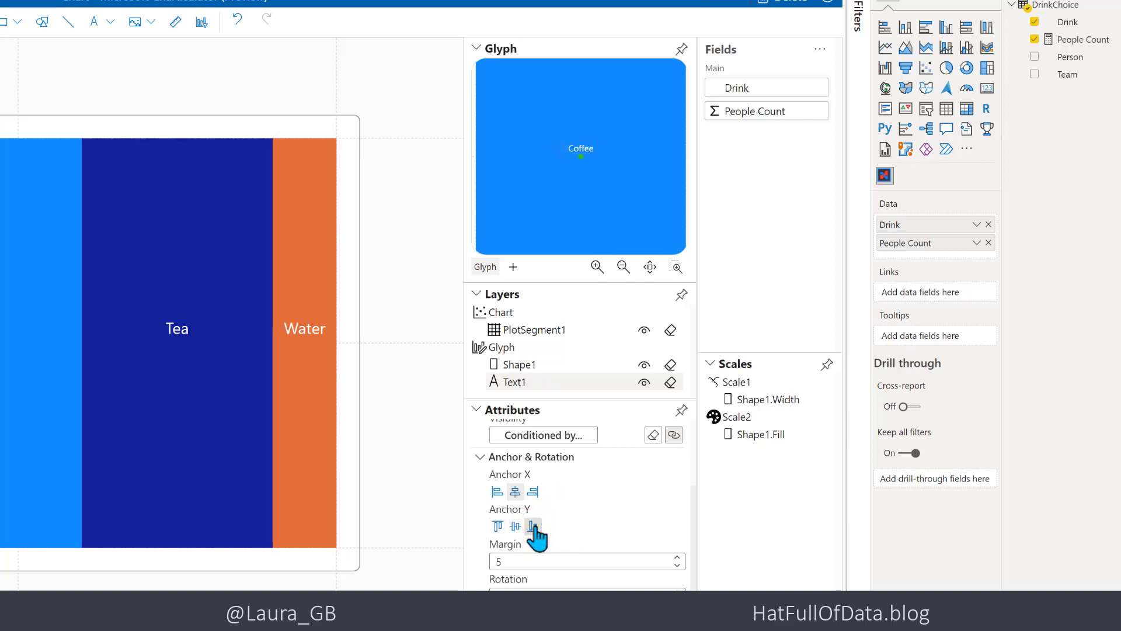
{"action": "left_click", "coordinate": [678, 558]}
{"action": "left_click", "coordinate": [678, 557]}
{"action": "left_click", "coordinate": [677, 558]}
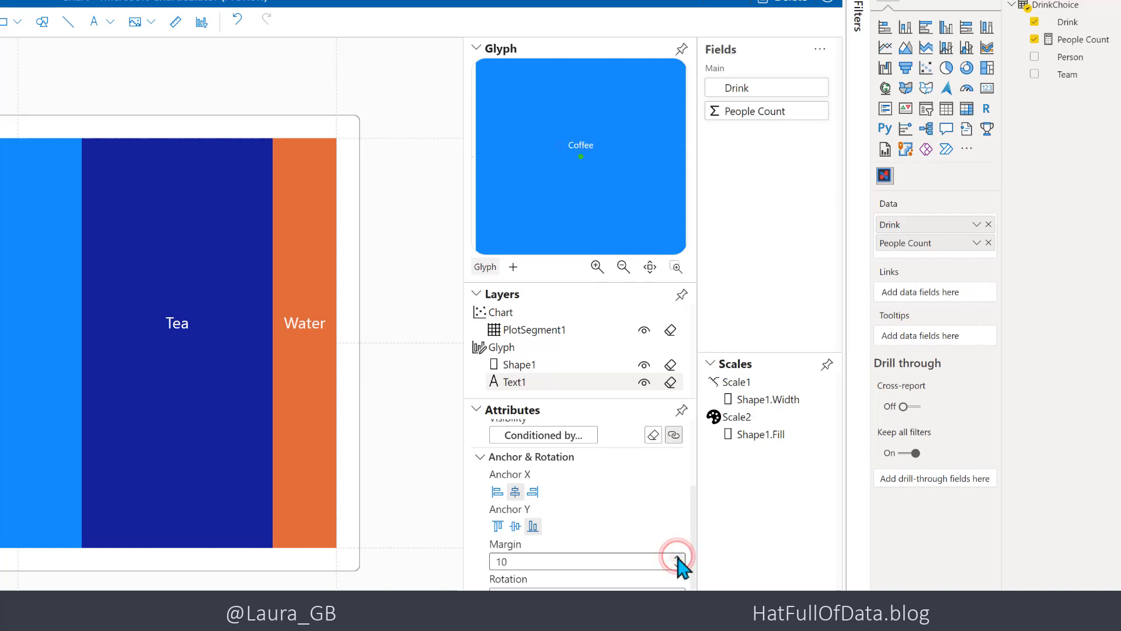
{"action": "left_click", "coordinate": [677, 565]}
{"action": "left_click", "coordinate": [677, 565]}
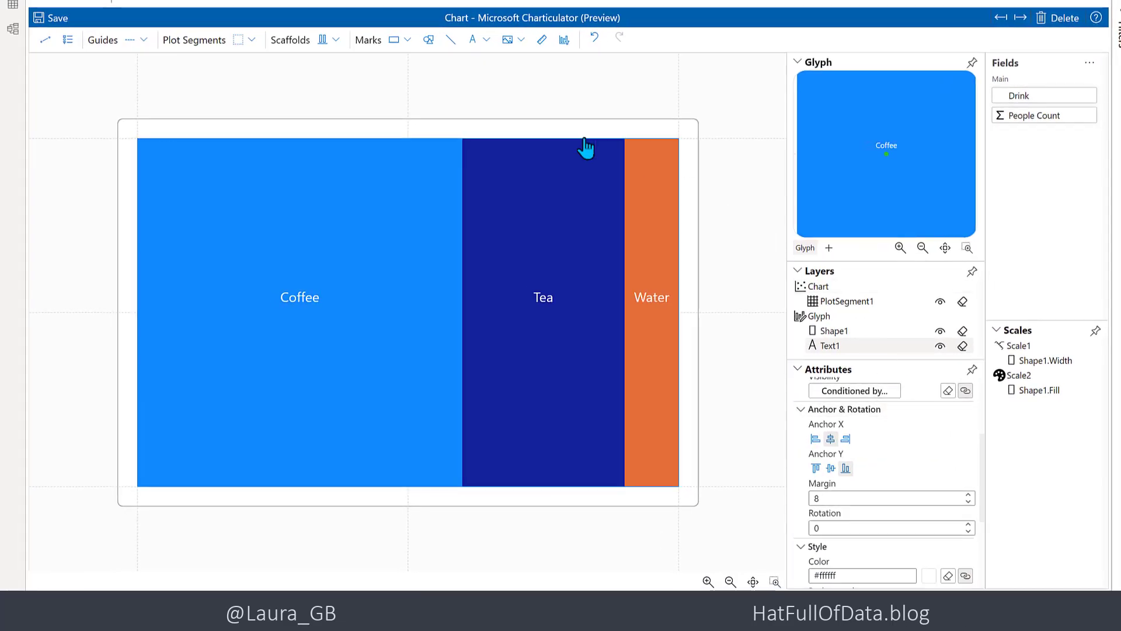
Step: Add a second text mark showing People Count, sized 16
{"action": "left_click_drag", "start_coordinate": [473, 40], "coordinate": [871, 175]}
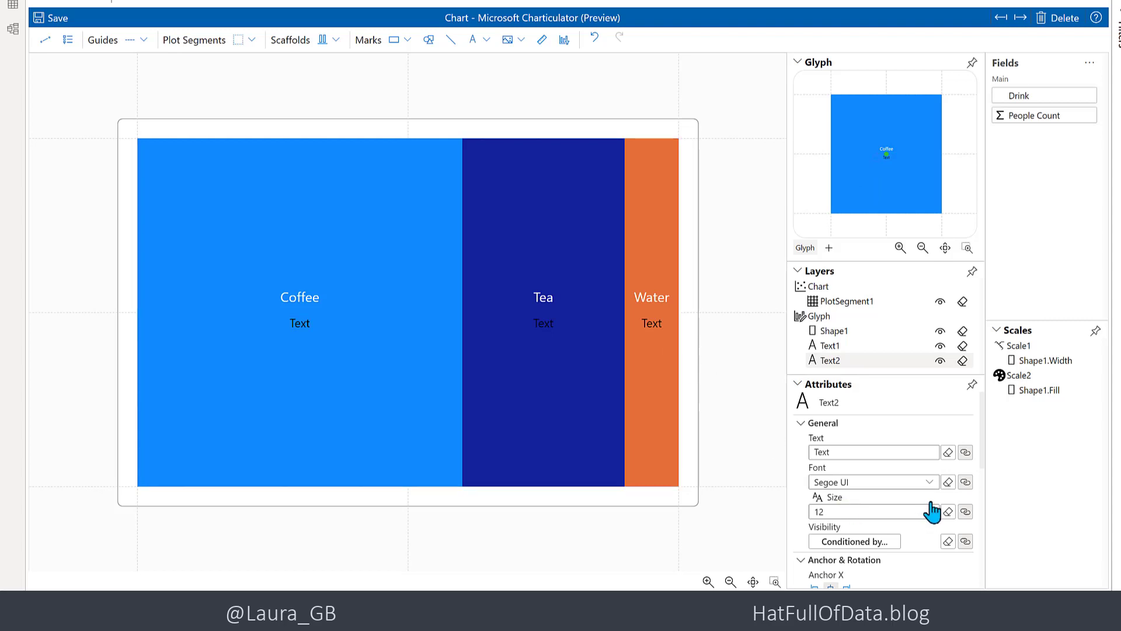
{"action": "left_click", "coordinate": [966, 452]}
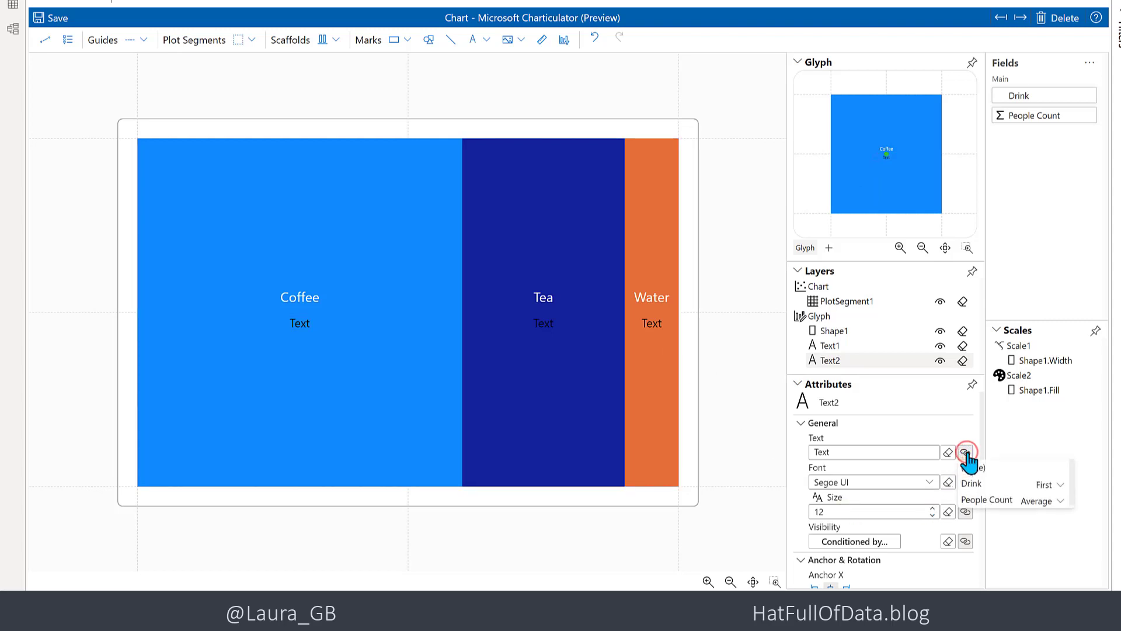
{"action": "left_click", "coordinate": [977, 500]}
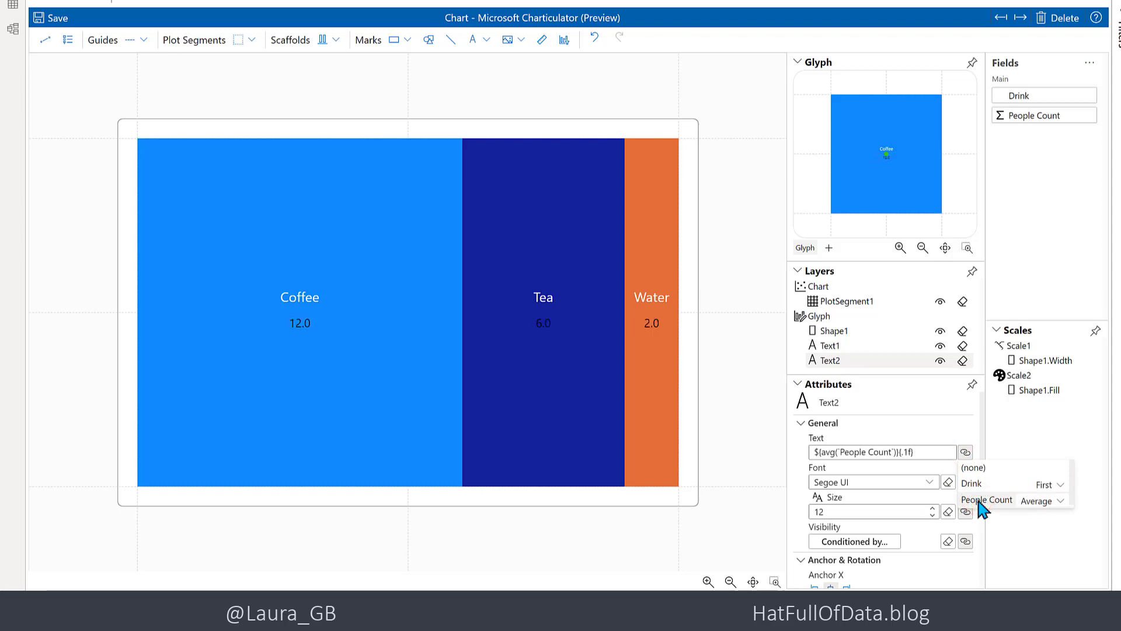
{"action": "left_click", "coordinate": [932, 507]}
{"action": "left_click", "coordinate": [932, 508]}
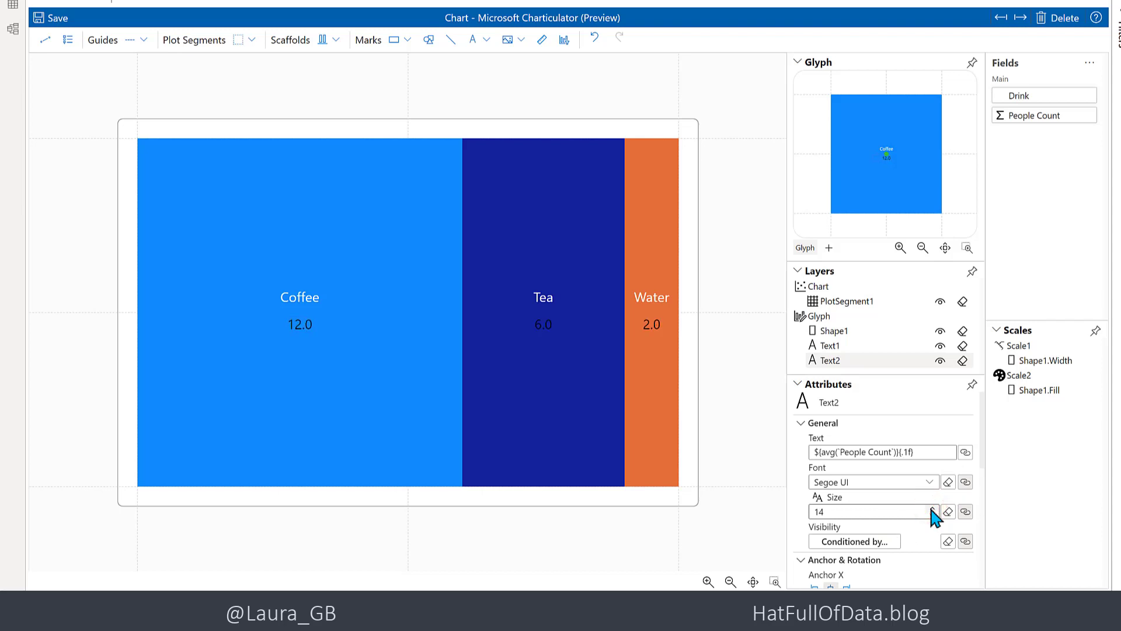
{"action": "left_click", "coordinate": [932, 508]}
{"action": "left_click", "coordinate": [932, 507]}
Step: Change the People Count labels' colour from black to white (#ffffff)
{"action": "scroll", "coordinate": [907, 528], "scroll_direction": "down", "scroll_amount": 1}
{"action": "scroll", "coordinate": [911, 537], "scroll_direction": "down", "scroll_amount": 3}
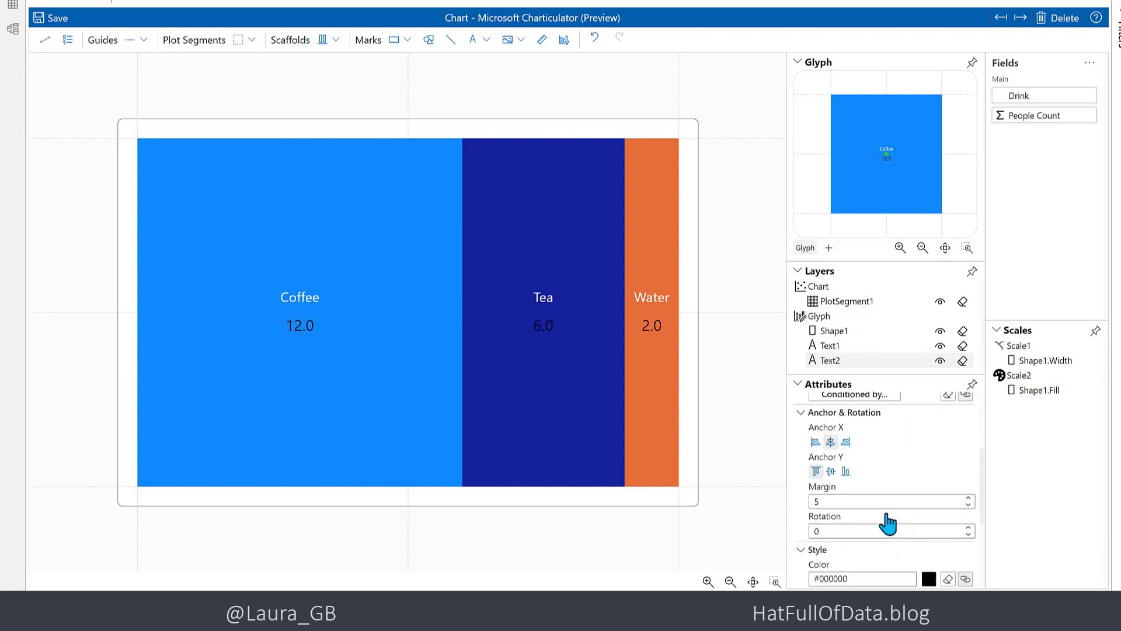
{"action": "scroll", "coordinate": [888, 524], "scroll_direction": "down", "scroll_amount": 1}
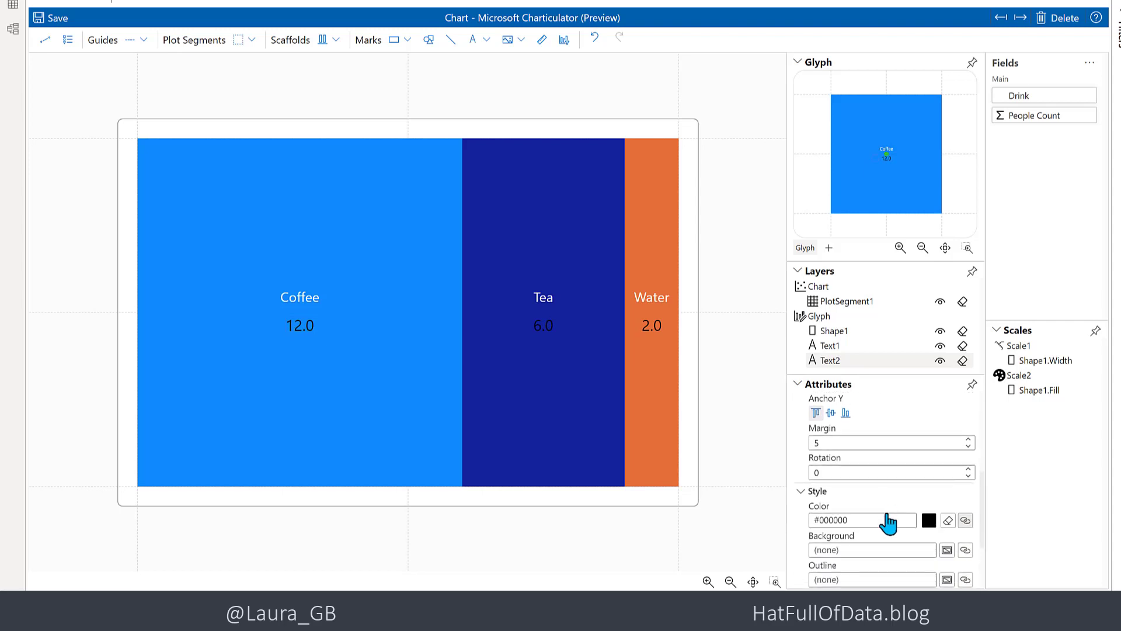
{"action": "left_click", "coordinate": [929, 519]}
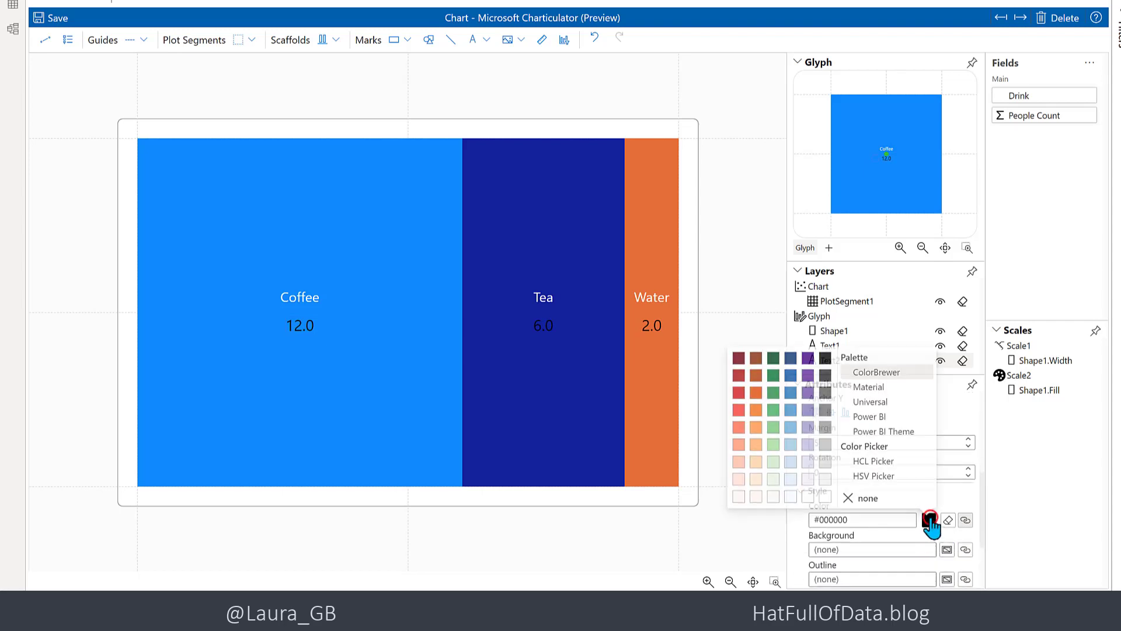
{"action": "left_click", "coordinate": [825, 493]}
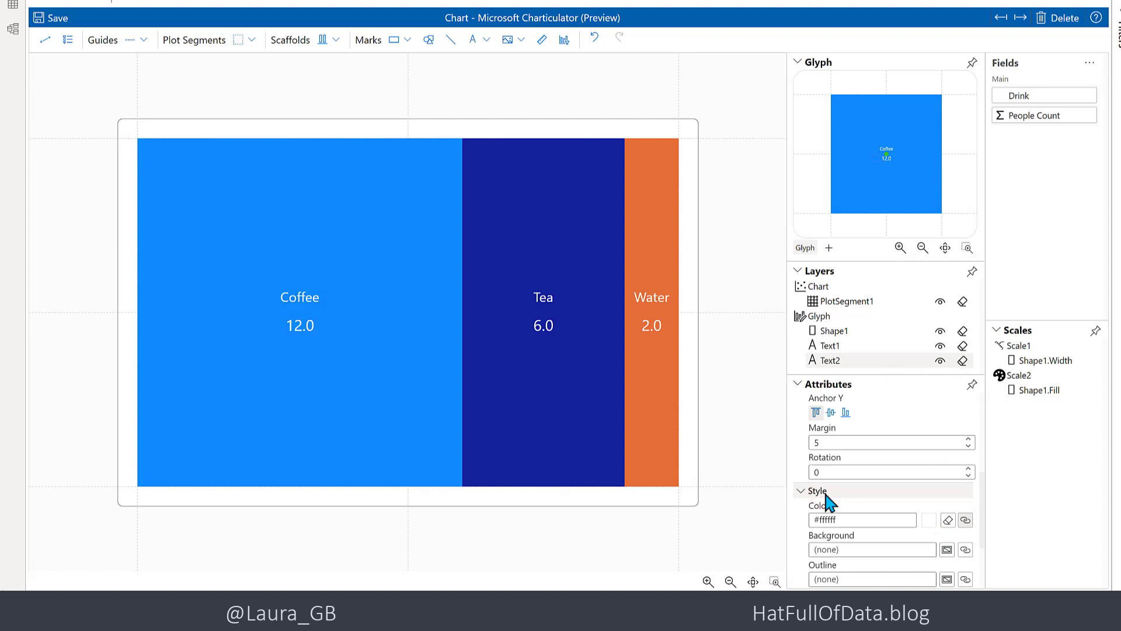
{"action": "scroll", "coordinate": [919, 499], "scroll_direction": "up", "scroll_amount": 1}
{"action": "scroll", "coordinate": [921, 499], "scroll_direction": "up", "scroll_amount": 2}
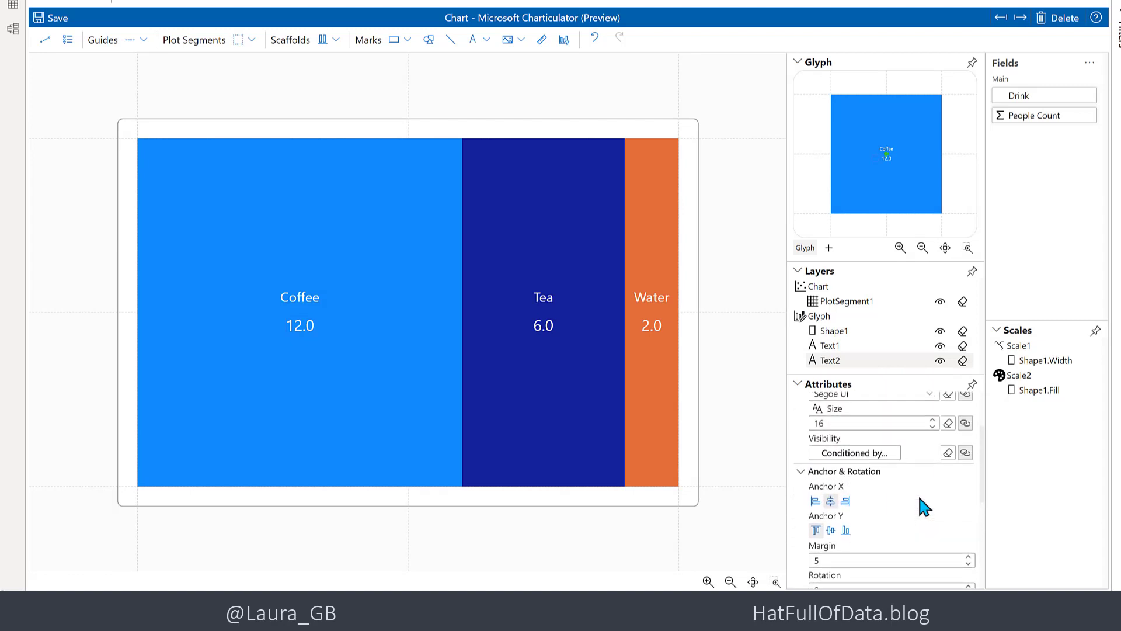
{"action": "scroll", "coordinate": [921, 498], "scroll_direction": "up", "scroll_amount": 1}
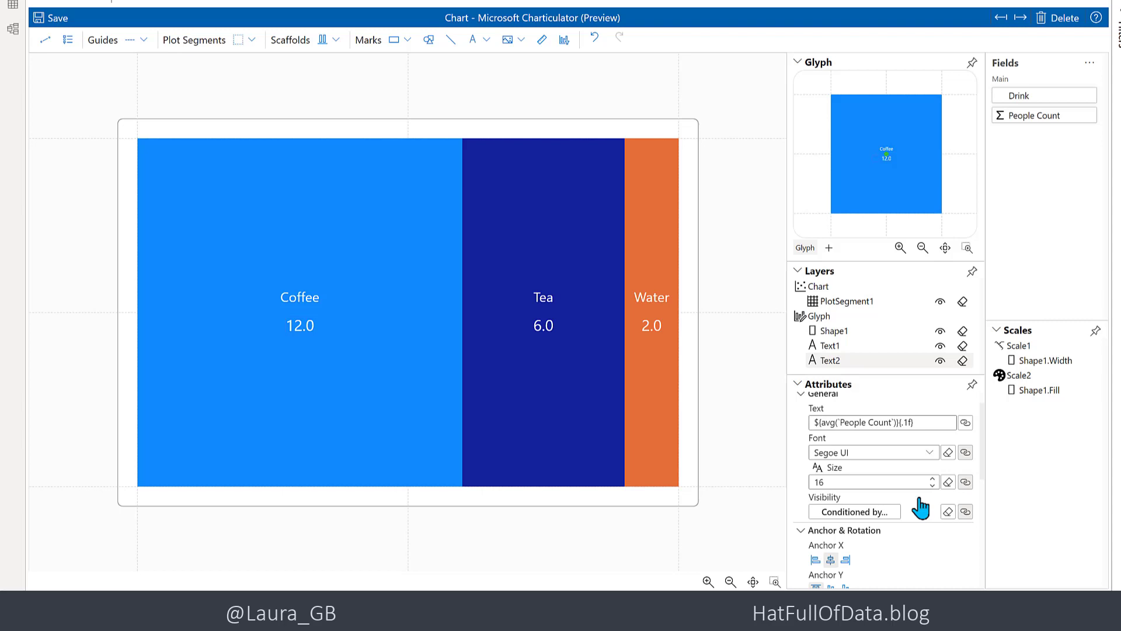
{"action": "scroll", "coordinate": [921, 508], "scroll_direction": "up", "scroll_amount": 1}
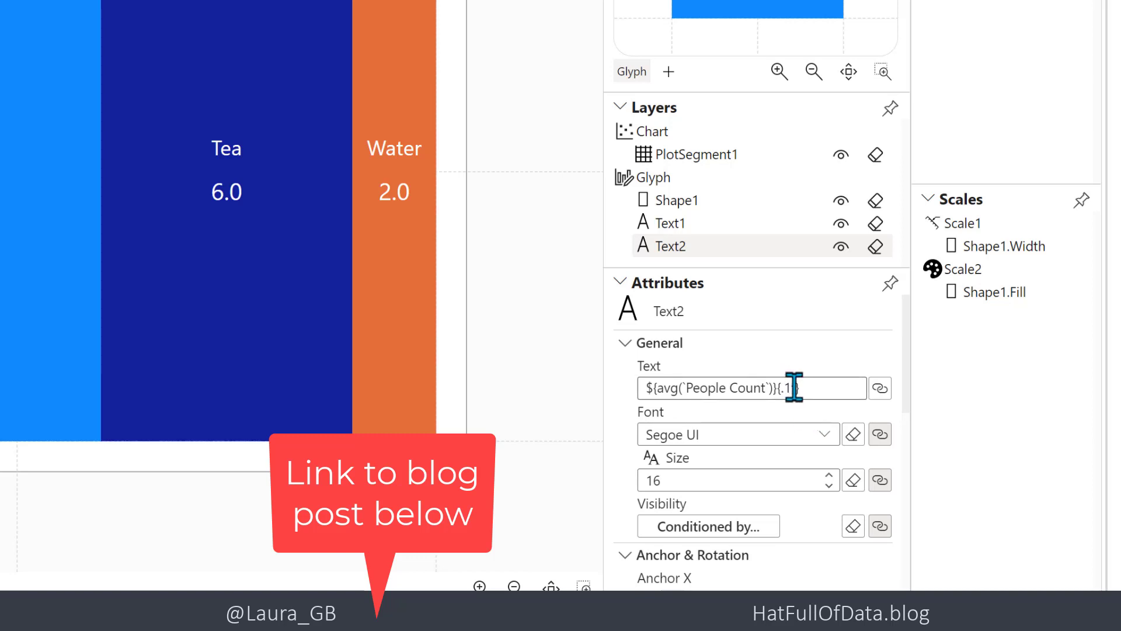
Step: Change the value label format from {.1f} to {d}, so counts show as 12, 6, 2
{"action": "left_click", "coordinate": [791, 385]}
{"action": "left_click", "coordinate": [787, 386]}
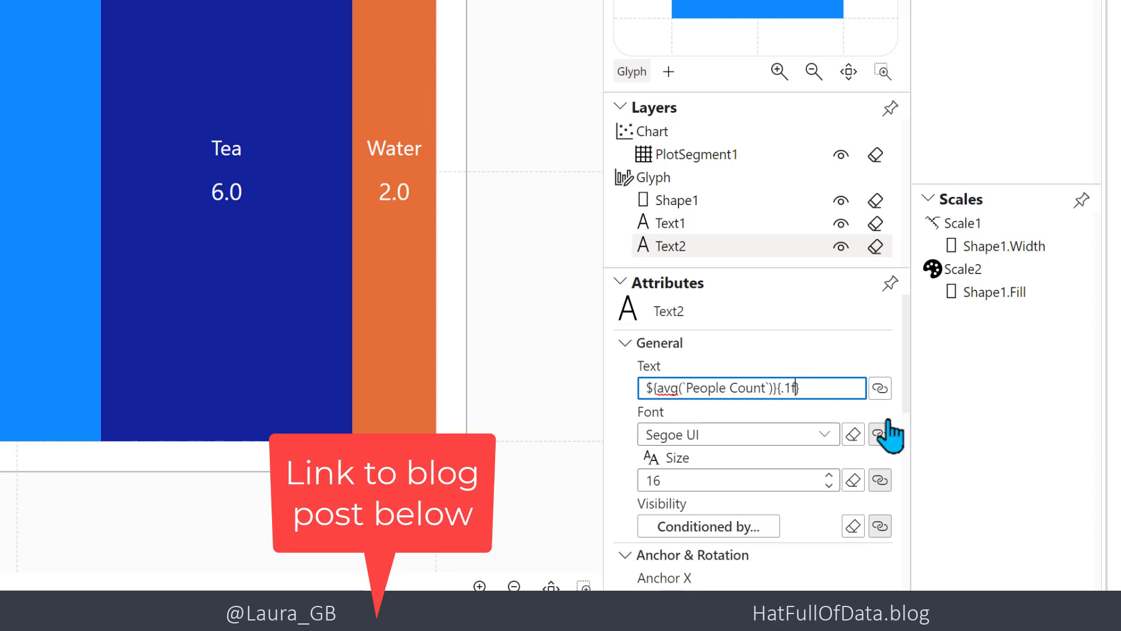
{"action": "key", "text": "BackSpace"}
{"action": "key", "text": "BackSpace"}
{"action": "key", "text": "BackSpace"}
{"action": "type", "text": "d"}
{"action": "left_click", "coordinate": [809, 518]}
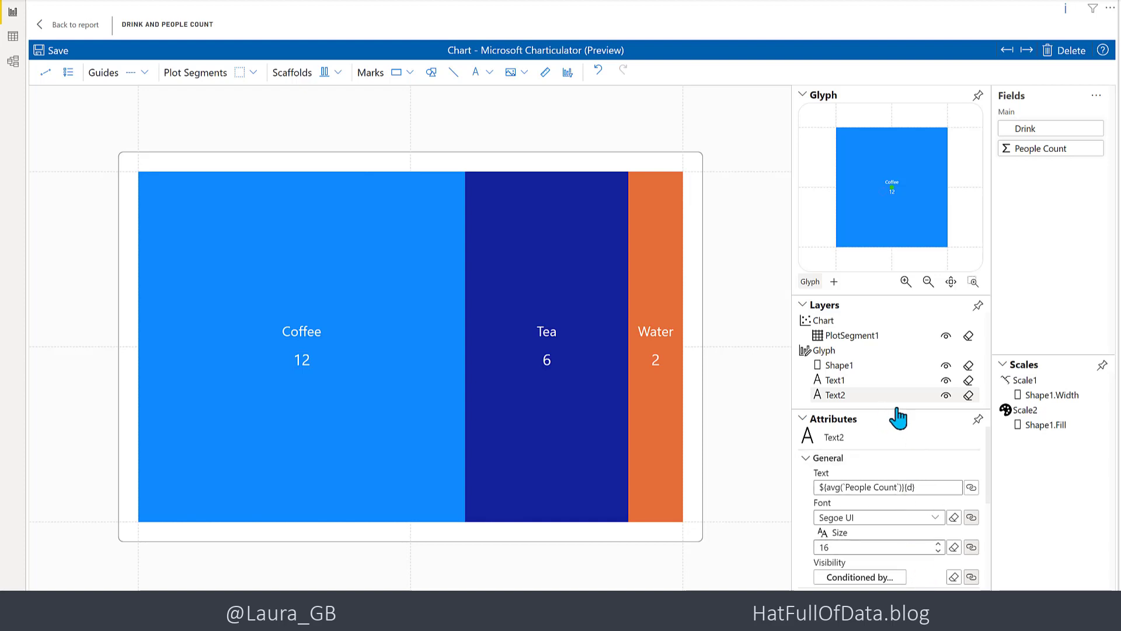
Step: Set the whole chart's height to 200, making it a 600 × 200 bar
{"action": "left_click", "coordinate": [832, 320]}
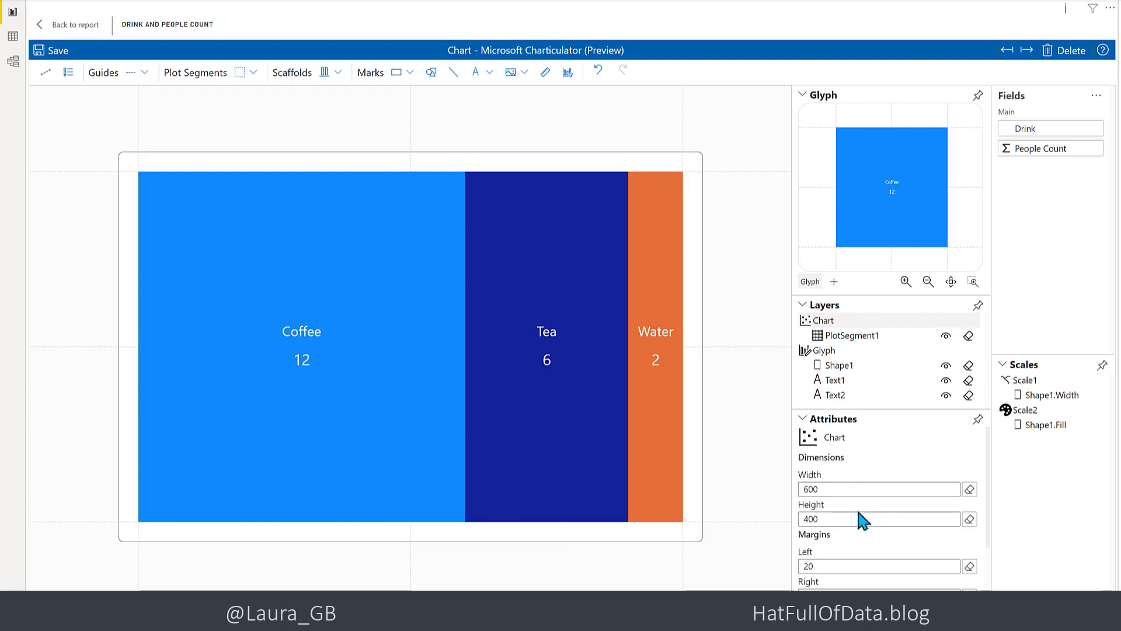
{"action": "left_click", "coordinate": [829, 519]}
{"action": "double_click", "coordinate": [829, 520]}
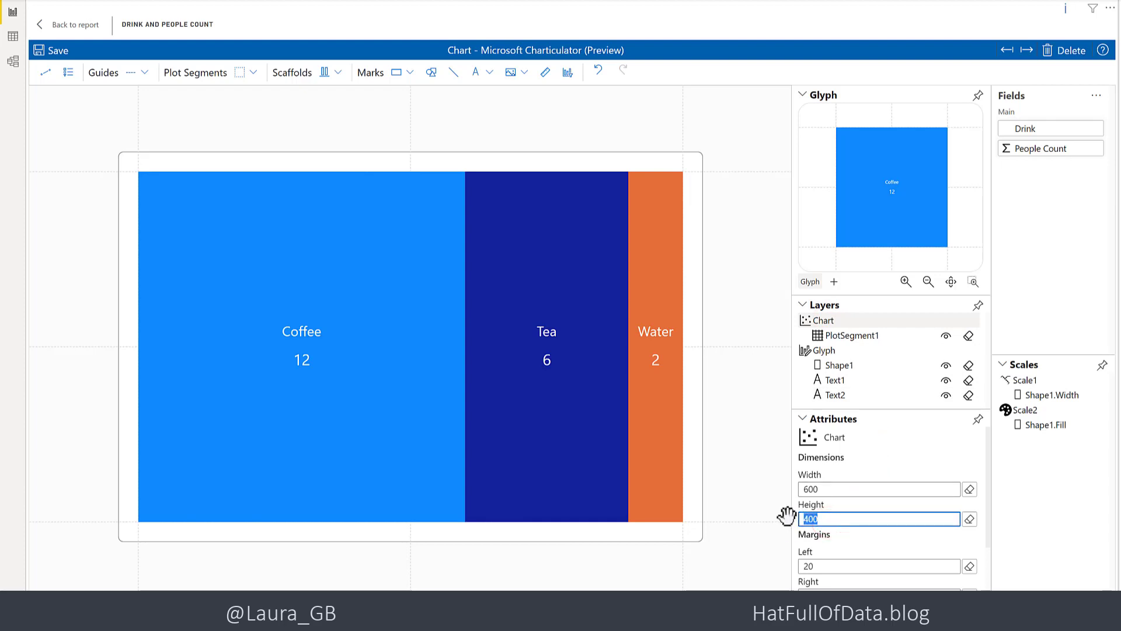
{"action": "type", "text": "200"}
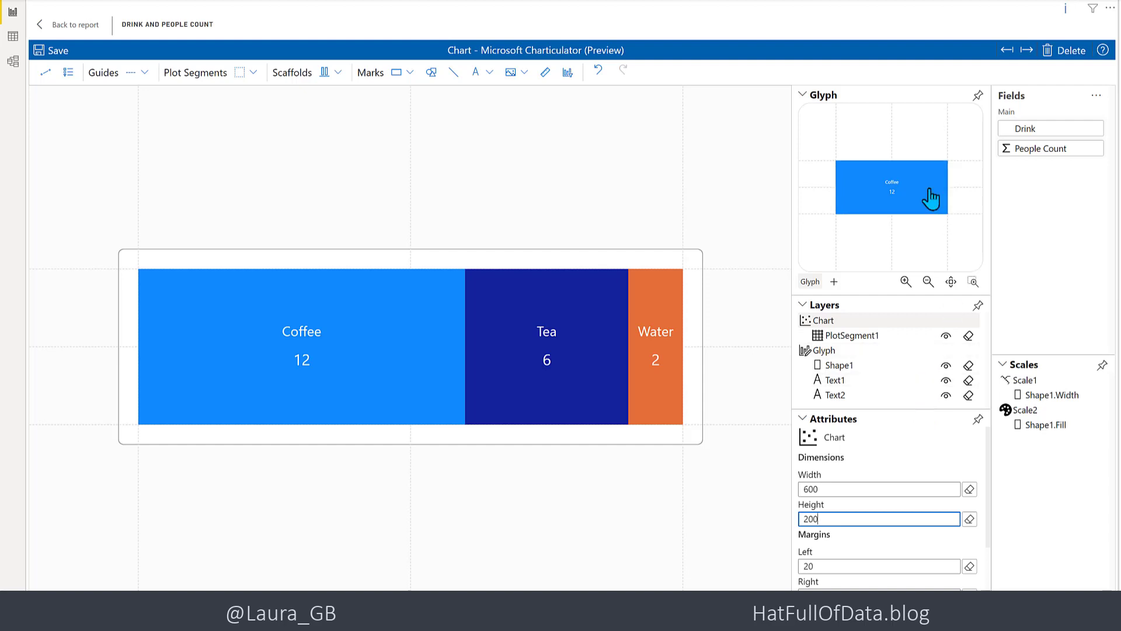
Step: Collapse the glyph preview and set the chart's left and right margins to 5
{"action": "left_click", "coordinate": [803, 97]}
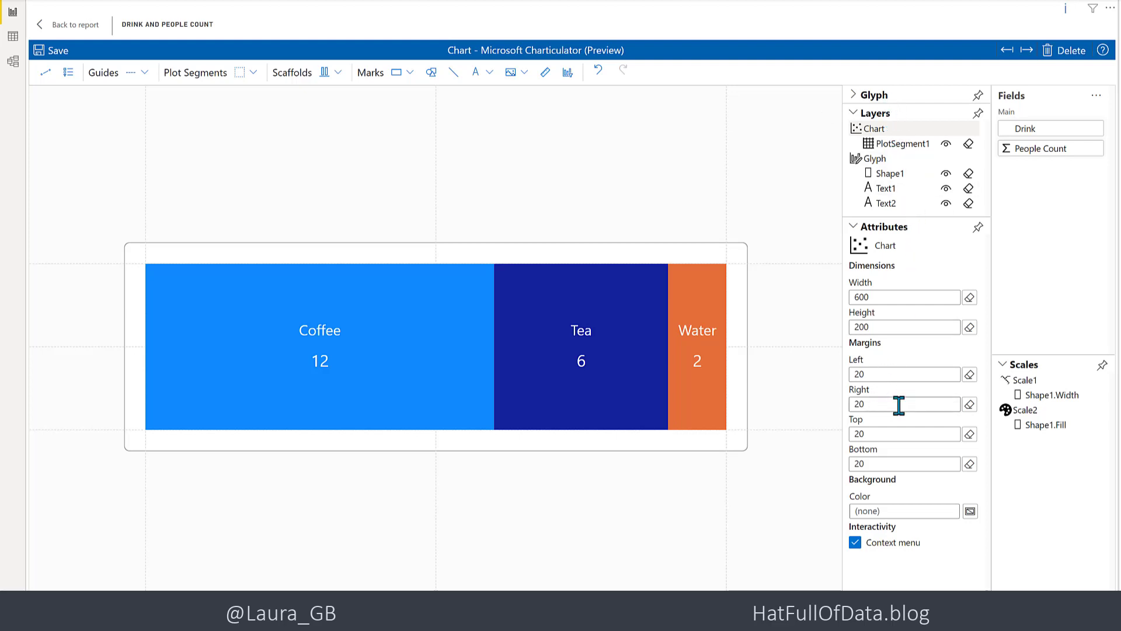
{"action": "left_click", "coordinate": [891, 371]}
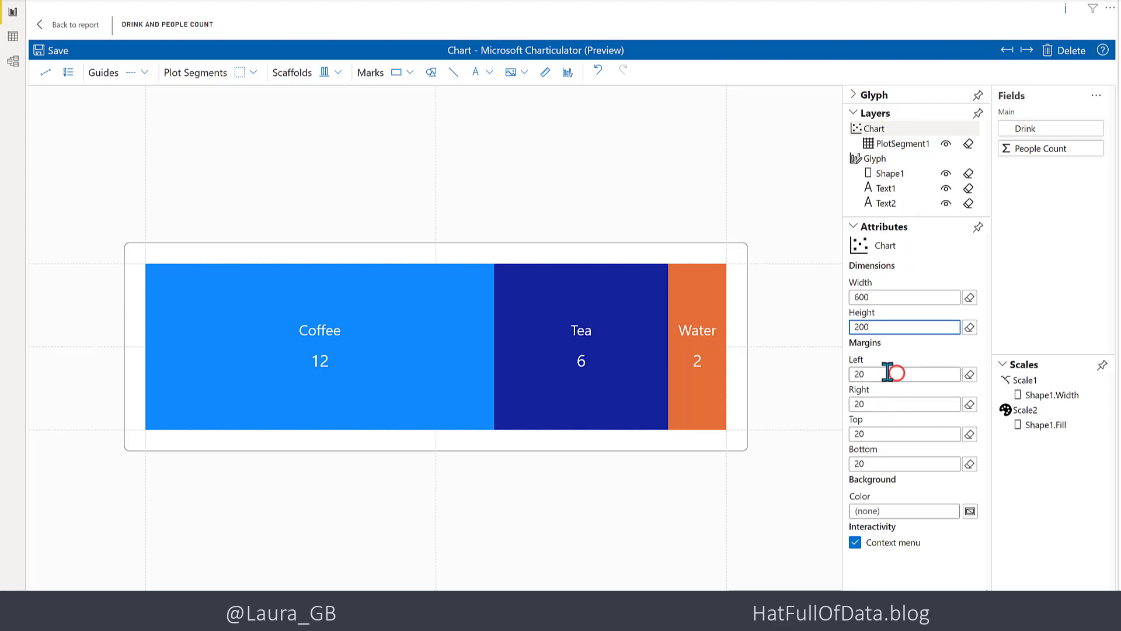
{"action": "double_click", "coordinate": [890, 371]}
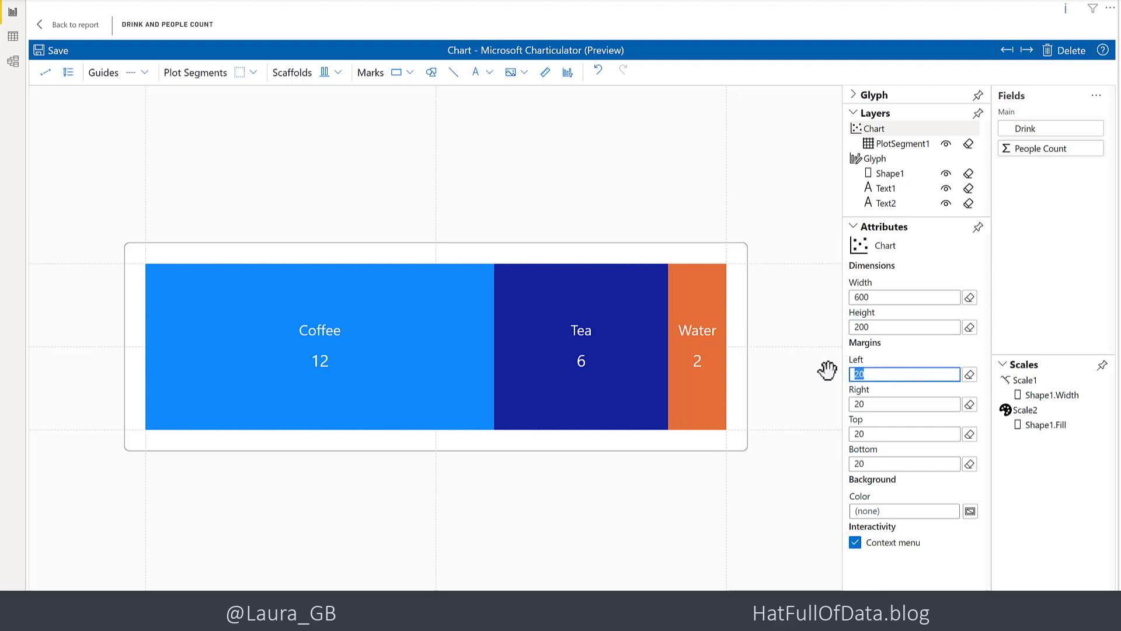
{"action": "type", "text": "5"}
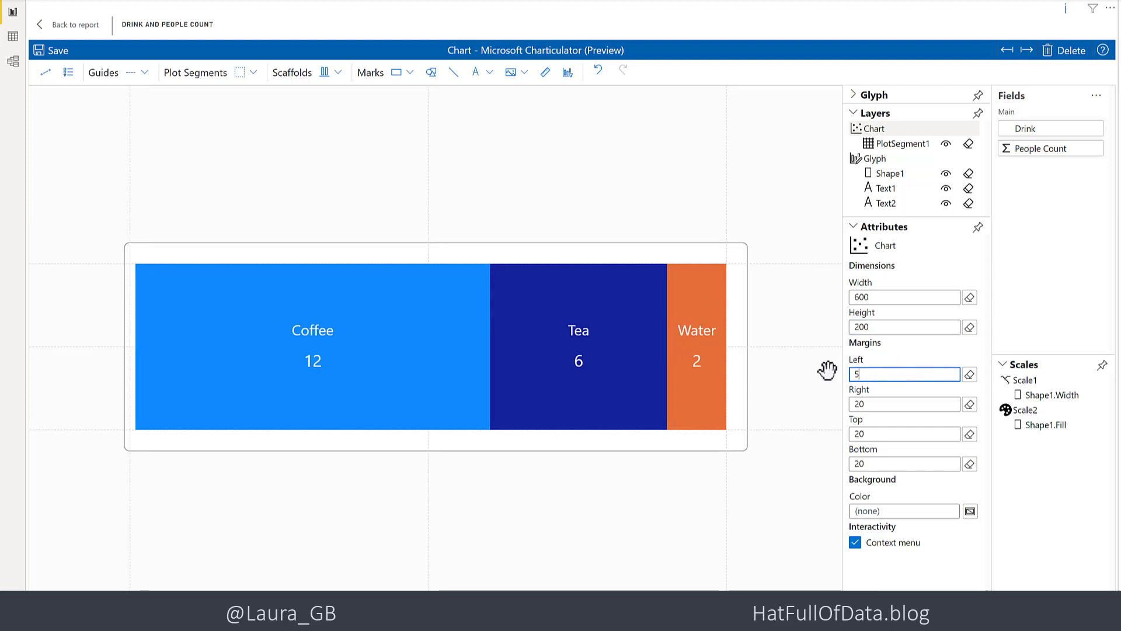
{"action": "double_click", "coordinate": [868, 402]}
{"action": "type", "text": "5"}
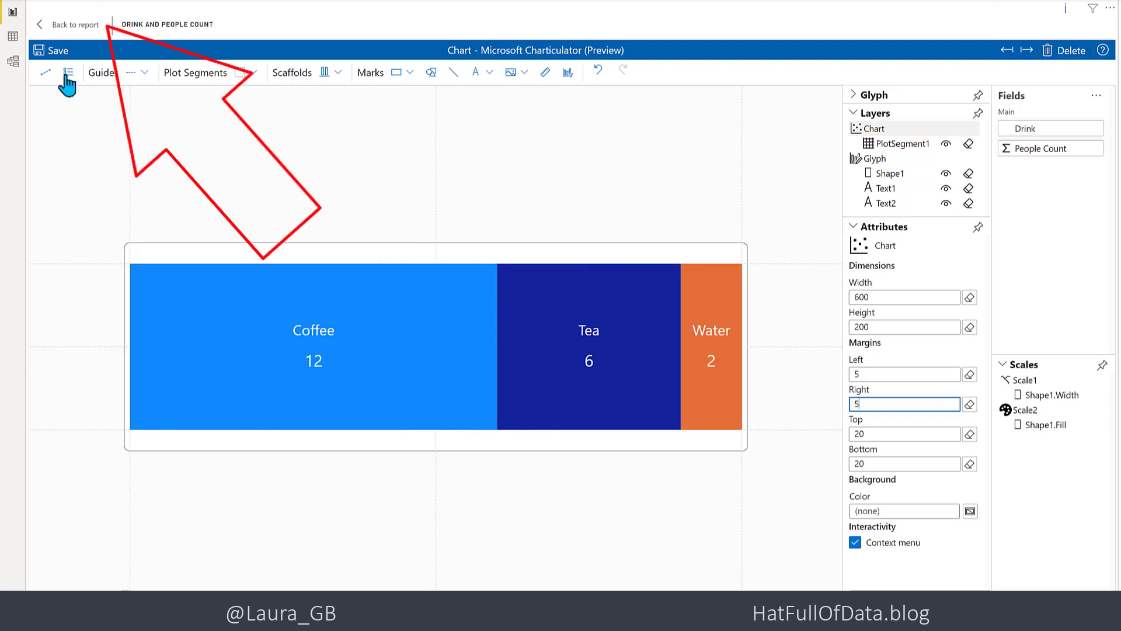
Step: Save the chart edits, return to the report page and widen the visual by its corner handle
{"action": "left_click", "coordinate": [85, 30]}
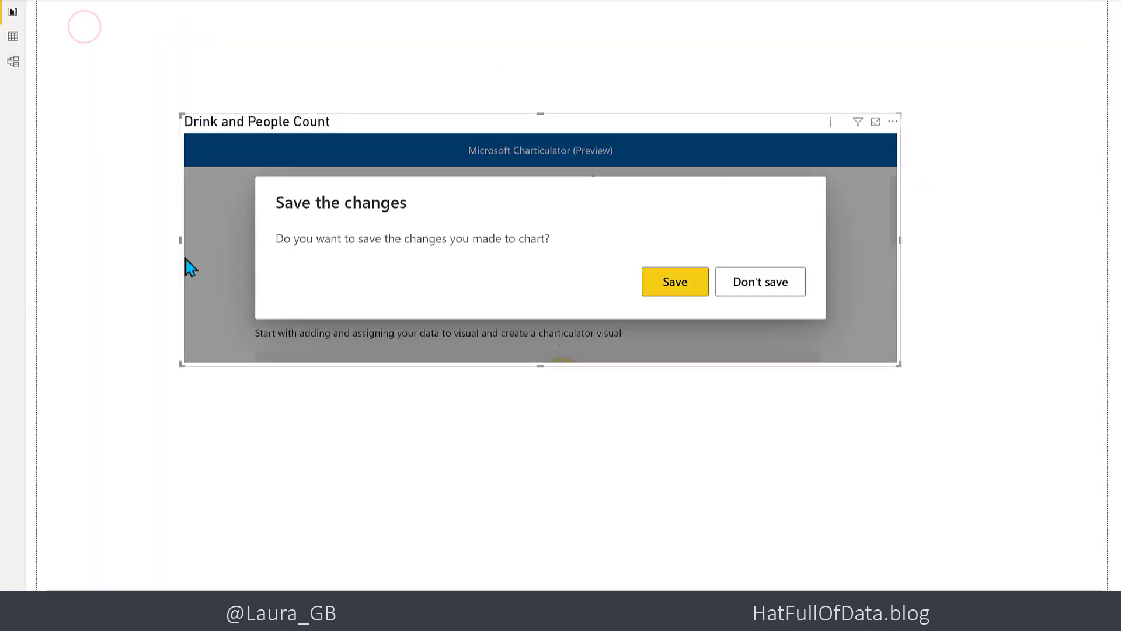
{"action": "left_click", "coordinate": [689, 286]}
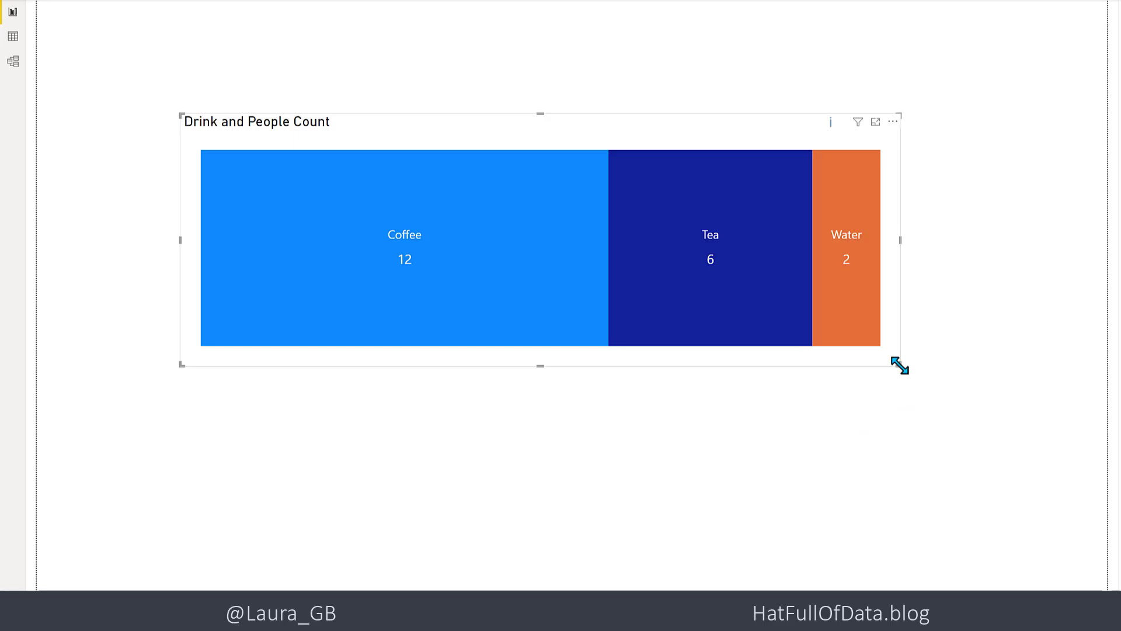
{"action": "left_click_drag", "start_coordinate": [899, 366], "coordinate": [980, 389]}
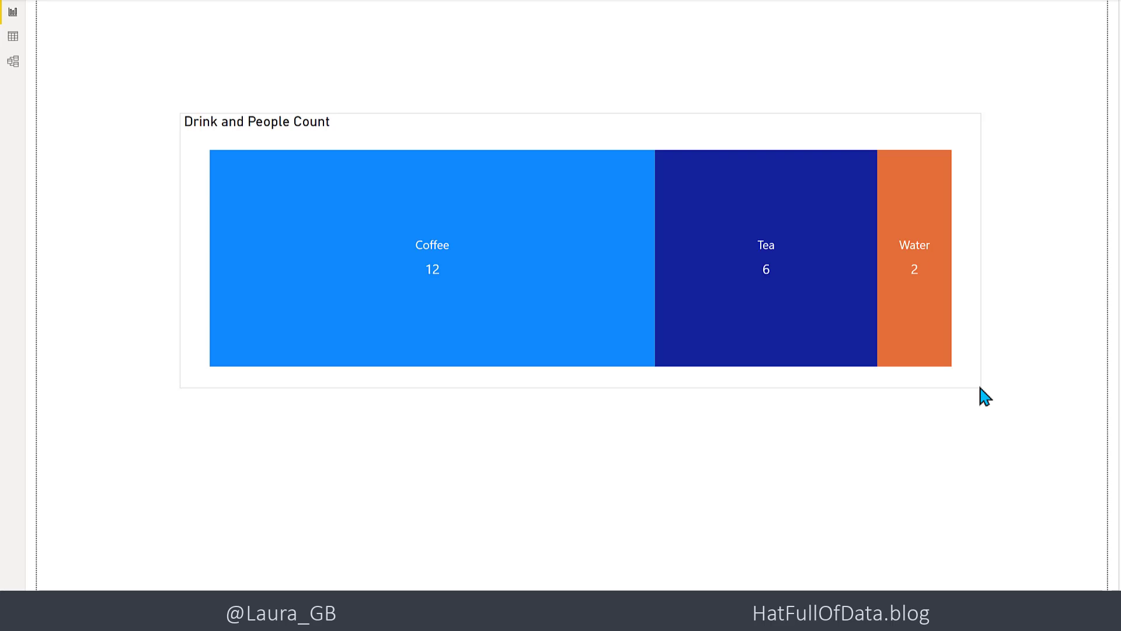
{"action": "left_click", "coordinate": [937, 456]}
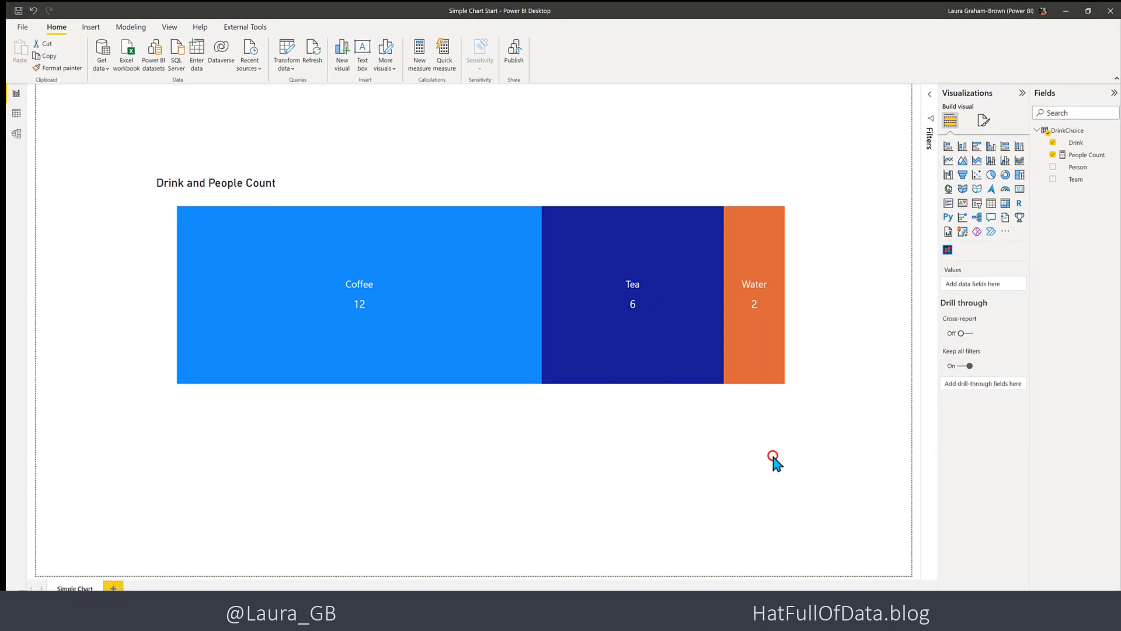